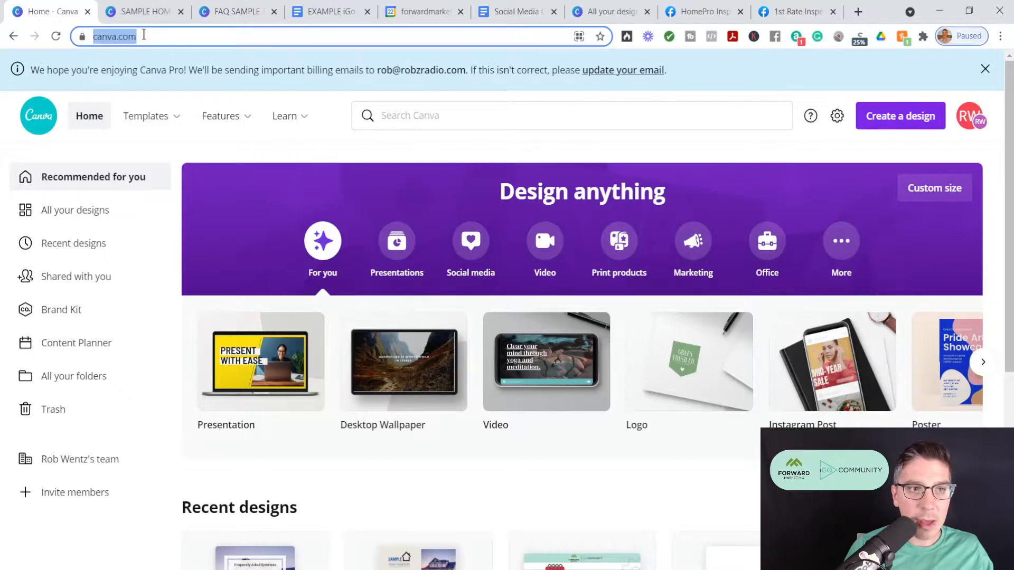
Dismiss the billing e-mail notice and create a blank Instagram Post design
{"action": "left_click", "coordinate": [984, 69]}
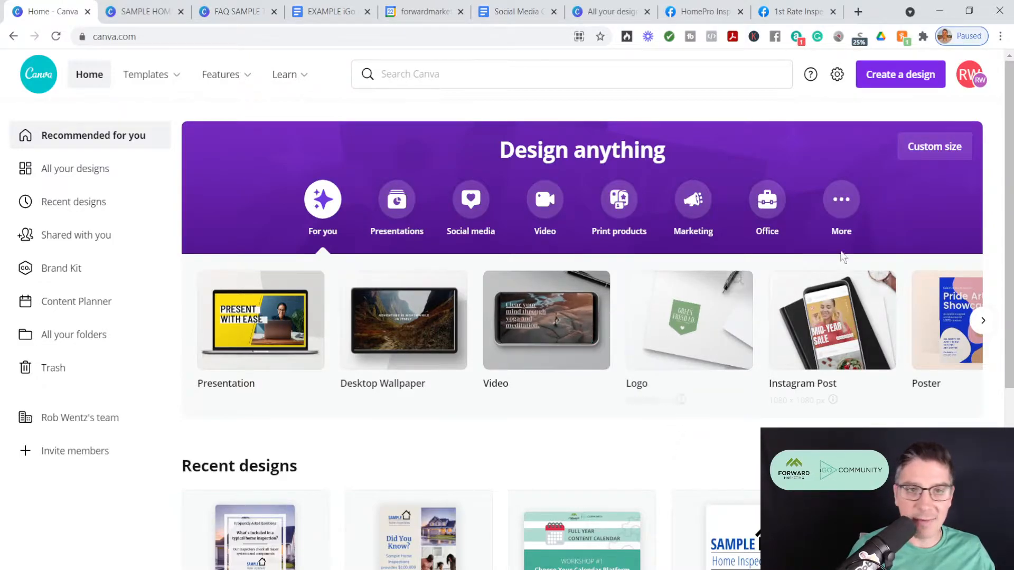
{"action": "left_click", "coordinate": [899, 78]}
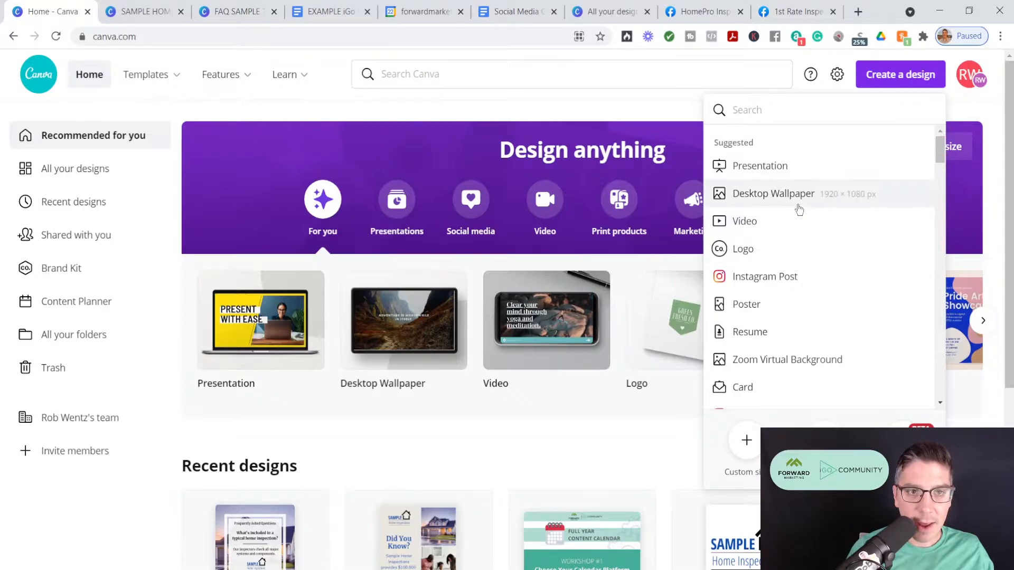
{"action": "left_click", "coordinate": [774, 285]}
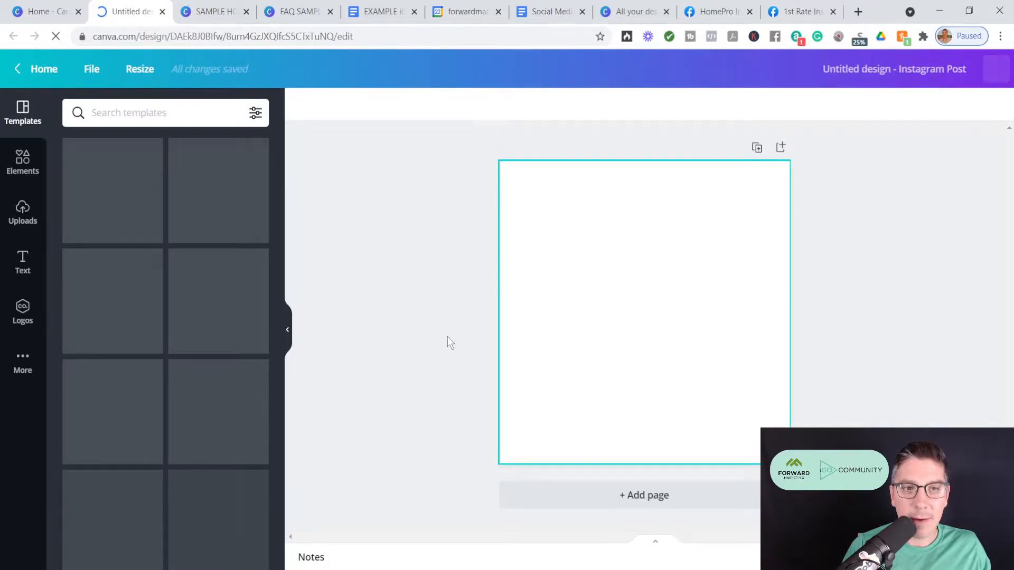
Switch to the SAMPLE HOME INSPECTION TEMPLATE design and examine its blog, FAQ, employee and testimonial post pages
{"action": "left_click", "coordinate": [217, 13]}
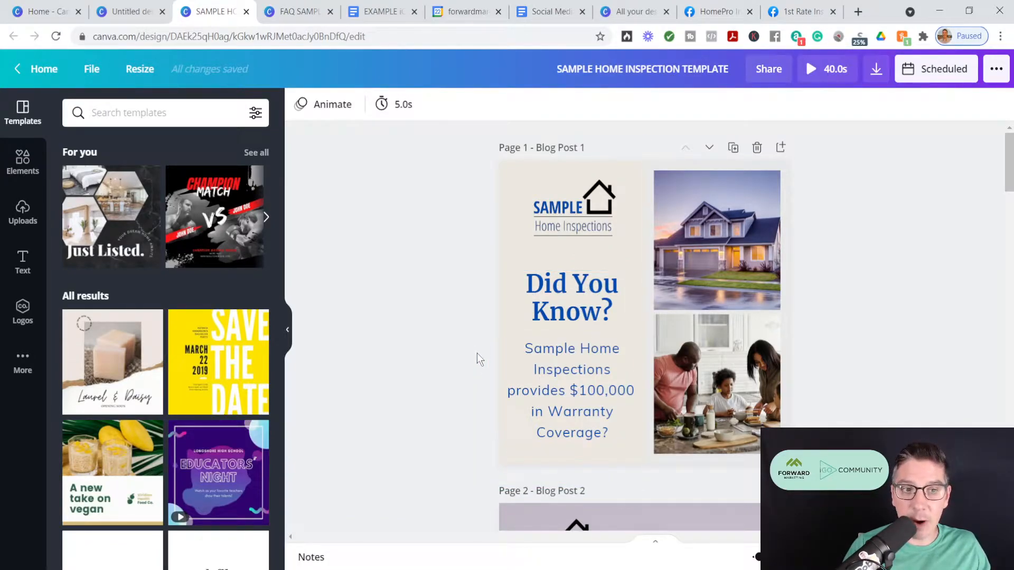
{"action": "scroll", "coordinate": [477, 354], "scroll_direction": "down", "scroll_amount": 6}
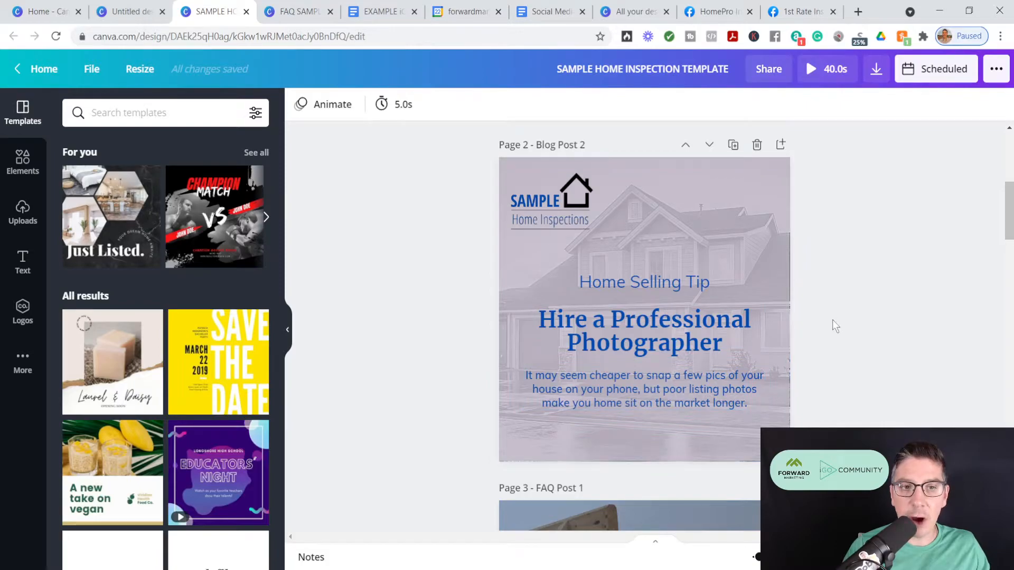
{"action": "scroll", "coordinate": [893, 325], "scroll_direction": "down", "scroll_amount": 6}
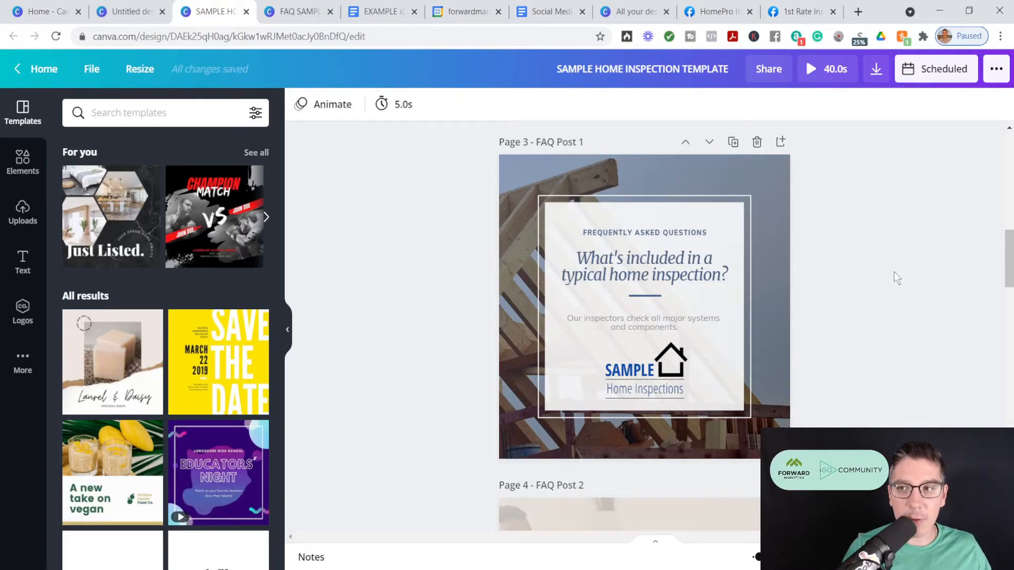
{"action": "scroll", "coordinate": [896, 278], "scroll_direction": "down", "scroll_amount": 6}
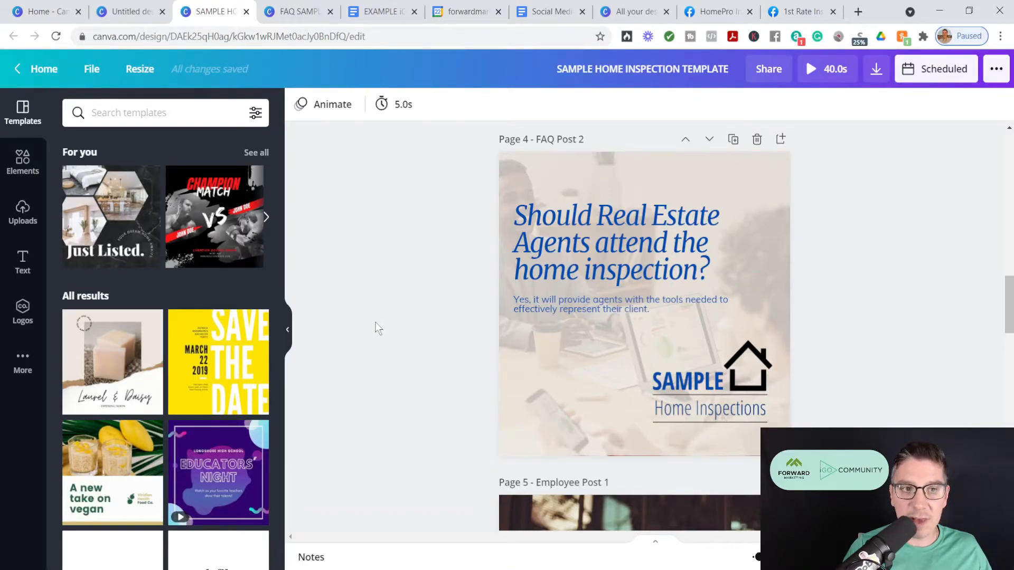
{"action": "scroll", "coordinate": [378, 333], "scroll_direction": "down", "scroll_amount": 5}
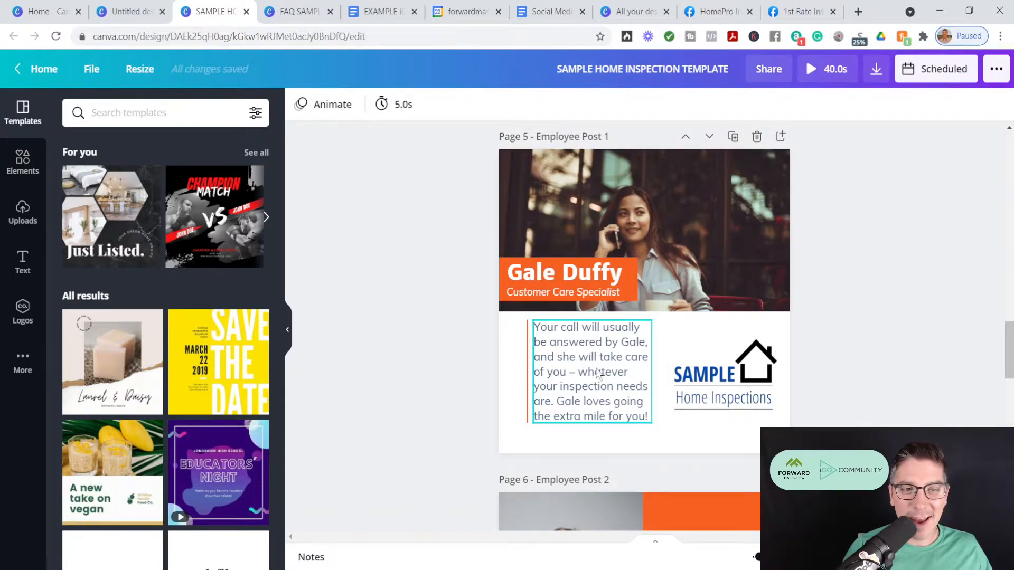
{"action": "scroll", "coordinate": [454, 347], "scroll_direction": "down", "scroll_amount": 5}
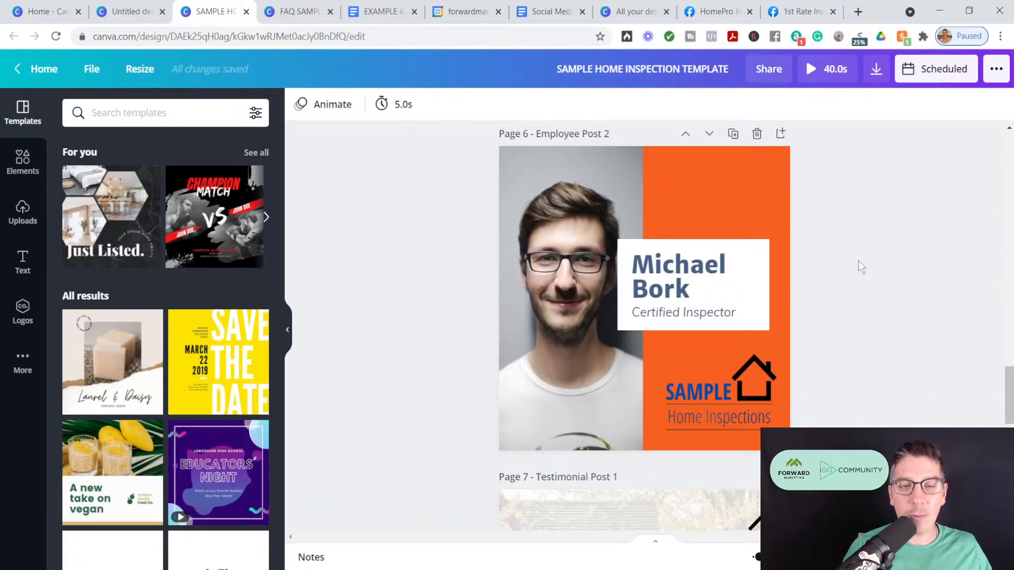
{"action": "left_click", "coordinate": [563, 238]}
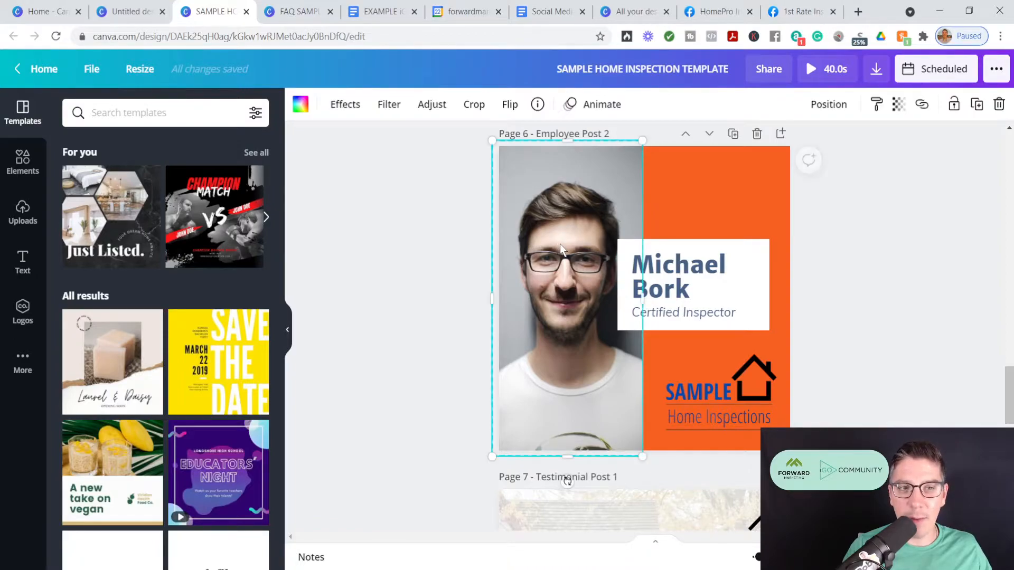
{"action": "left_click", "coordinate": [452, 270]}
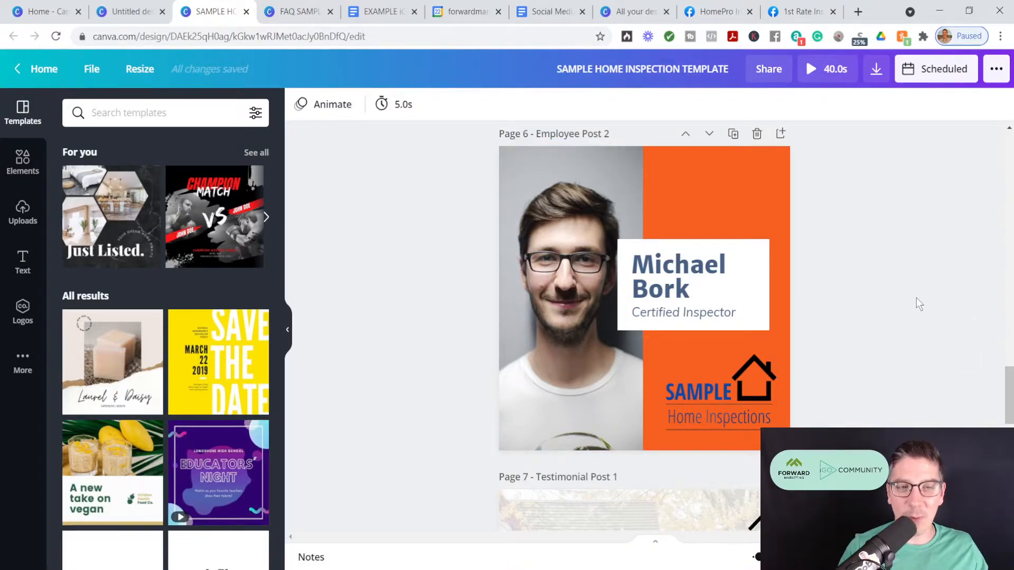
{"action": "scroll", "coordinate": [916, 298], "scroll_direction": "down", "scroll_amount": 6}
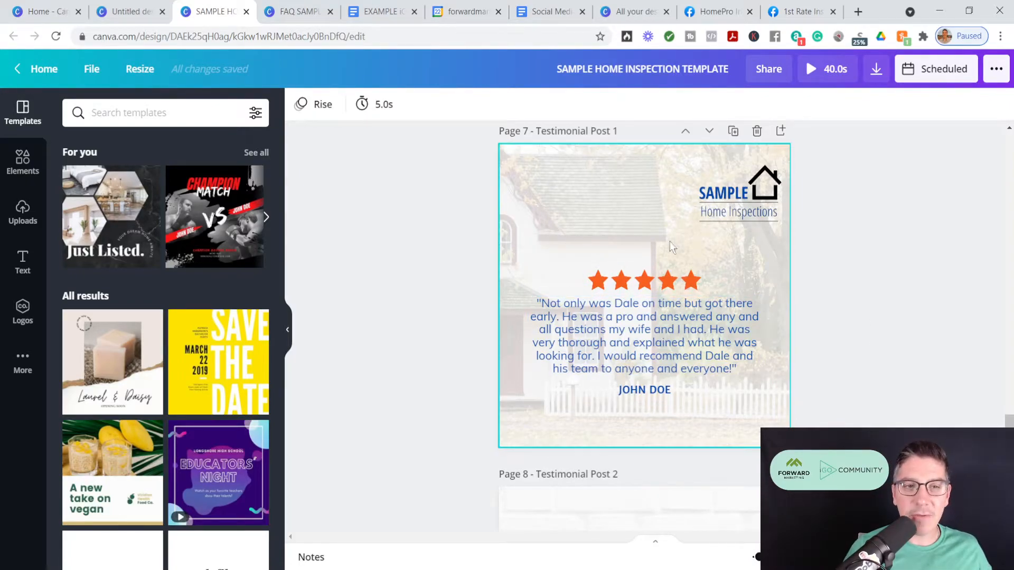
{"action": "scroll", "coordinate": [904, 331], "scroll_direction": "down", "scroll_amount": 3}
{"action": "scroll", "coordinate": [904, 331], "scroll_direction": "down", "scroll_amount": 3}
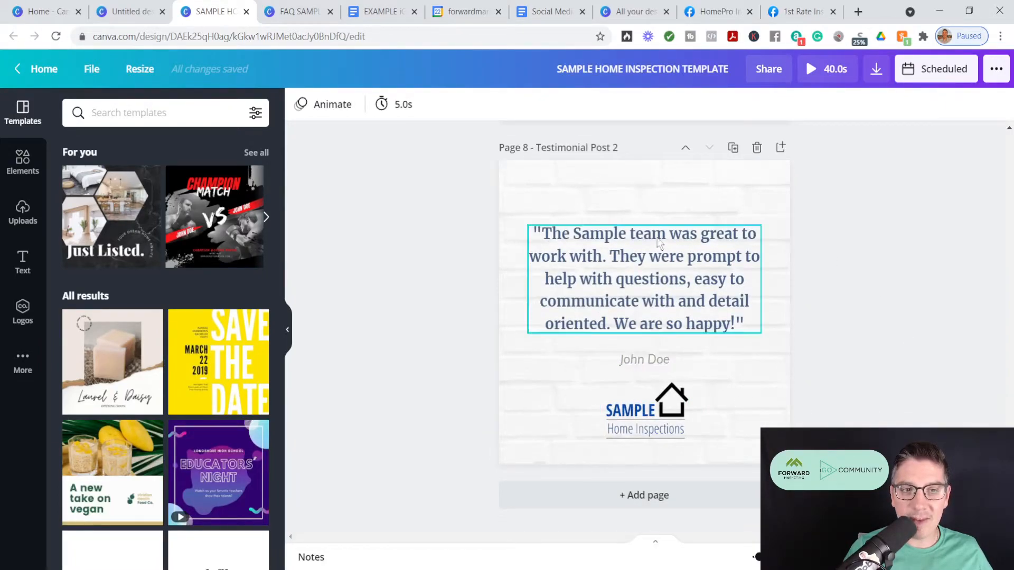
{"action": "scroll", "coordinate": [955, 383], "scroll_direction": "up", "scroll_amount": 15}
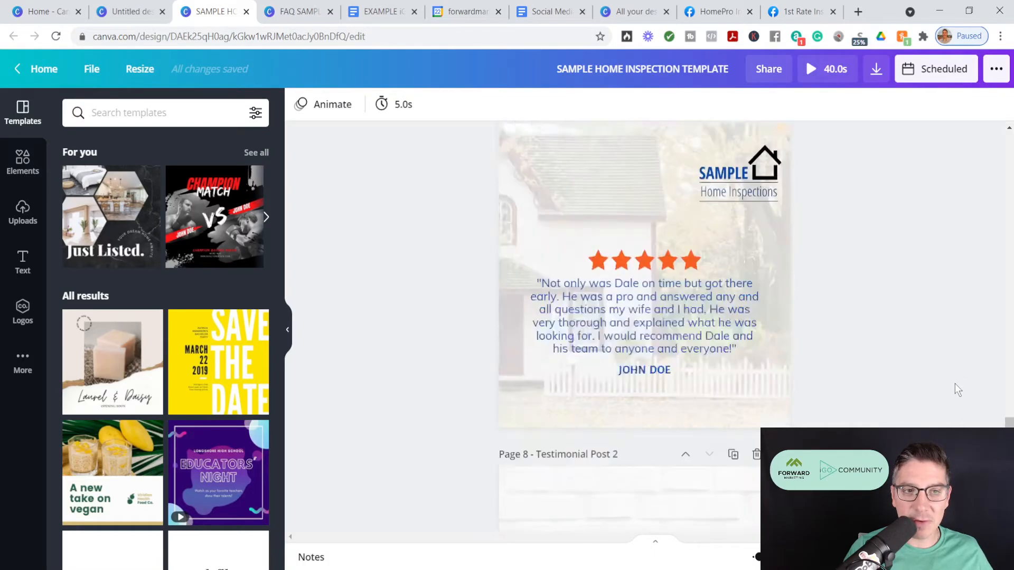
{"action": "scroll", "coordinate": [959, 382], "scroll_direction": "up", "scroll_amount": 20}
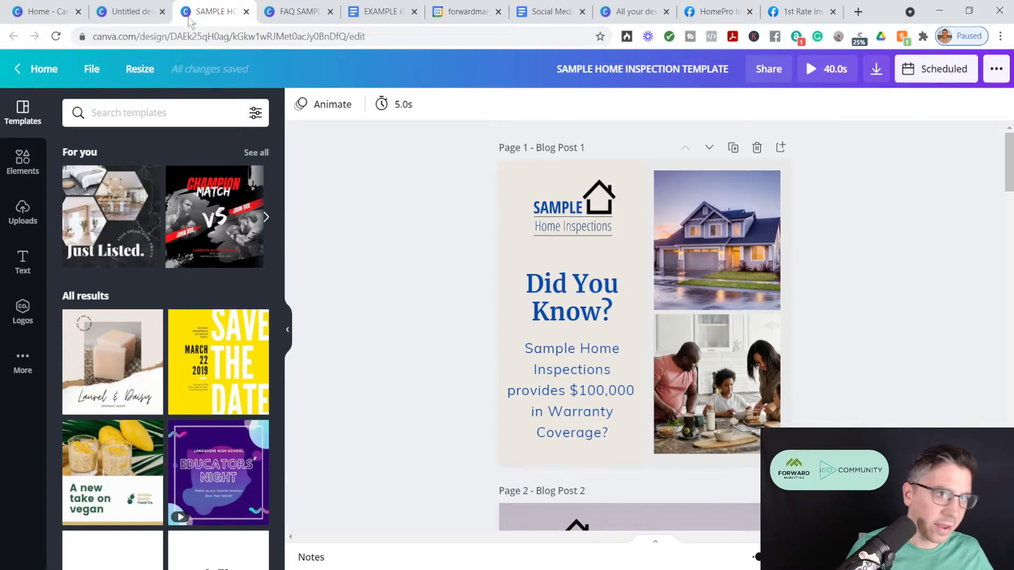
Check the Instagram Post entry among the new design types on the home page, and return to the home inspection template
{"action": "left_click", "coordinate": [19, 20]}
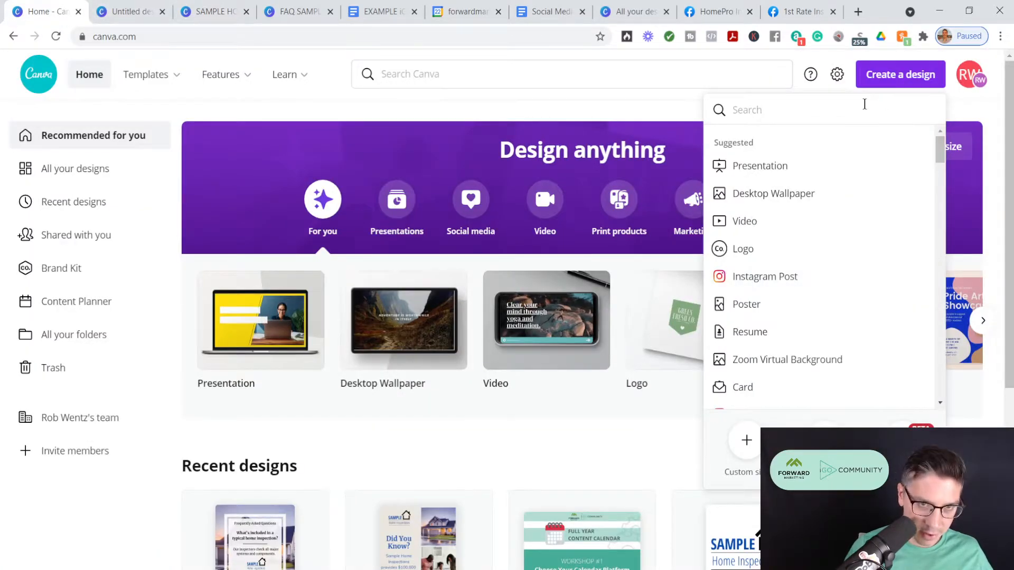
{"action": "left_click", "coordinate": [891, 80]}
{"action": "left_click", "coordinate": [891, 80]}
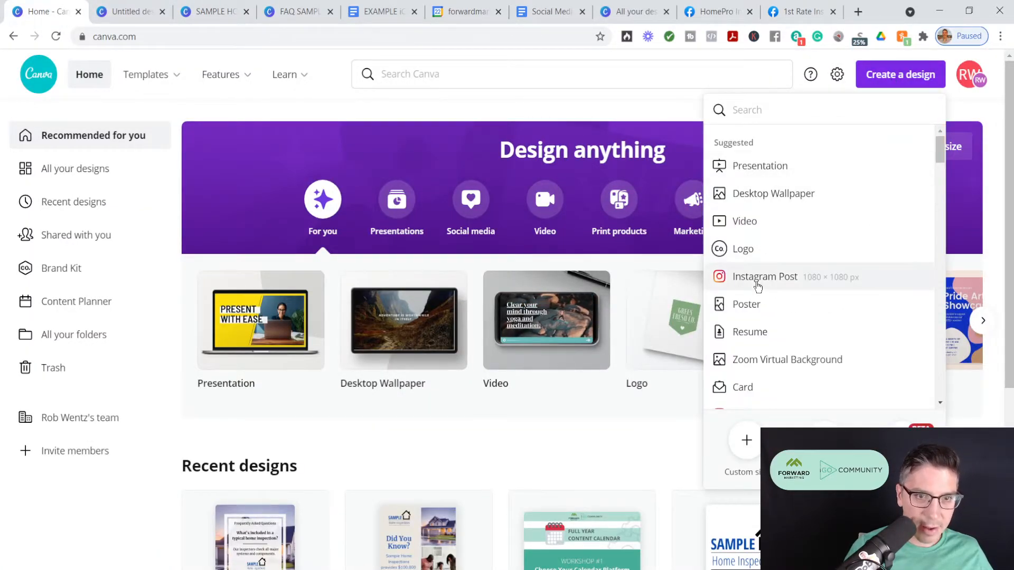
{"action": "left_click", "coordinate": [198, 7]}
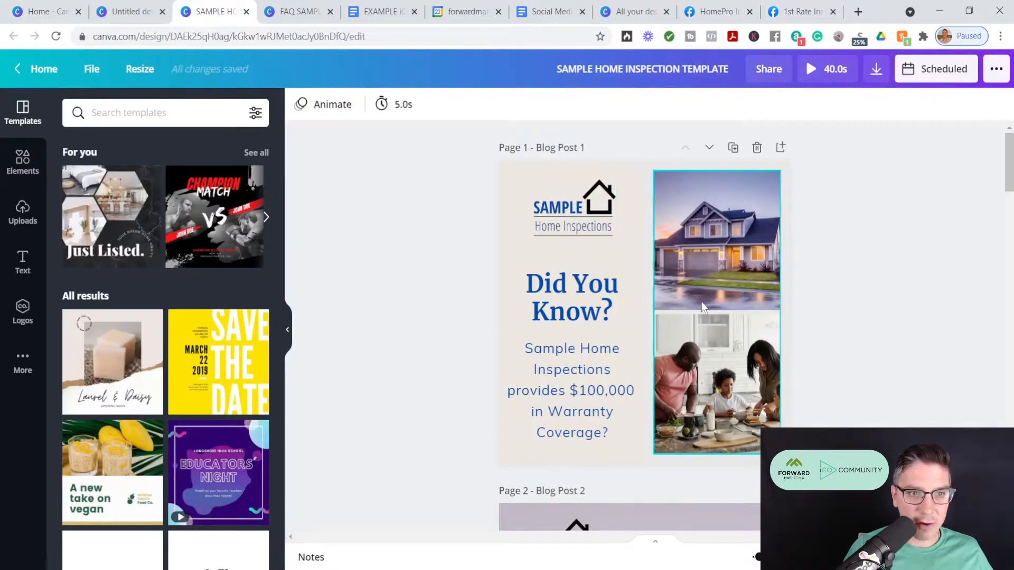
In the FAQ SAMPLE TEMPLATE design, add a blank page and move it above the existing FAQ page
{"action": "left_click", "coordinate": [285, 15]}
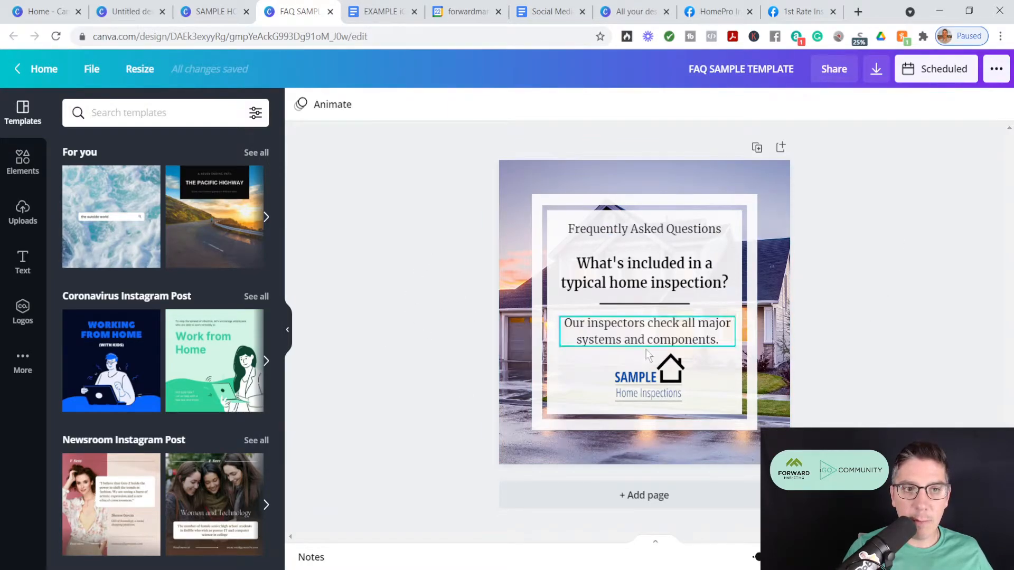
{"action": "left_click", "coordinate": [780, 148]}
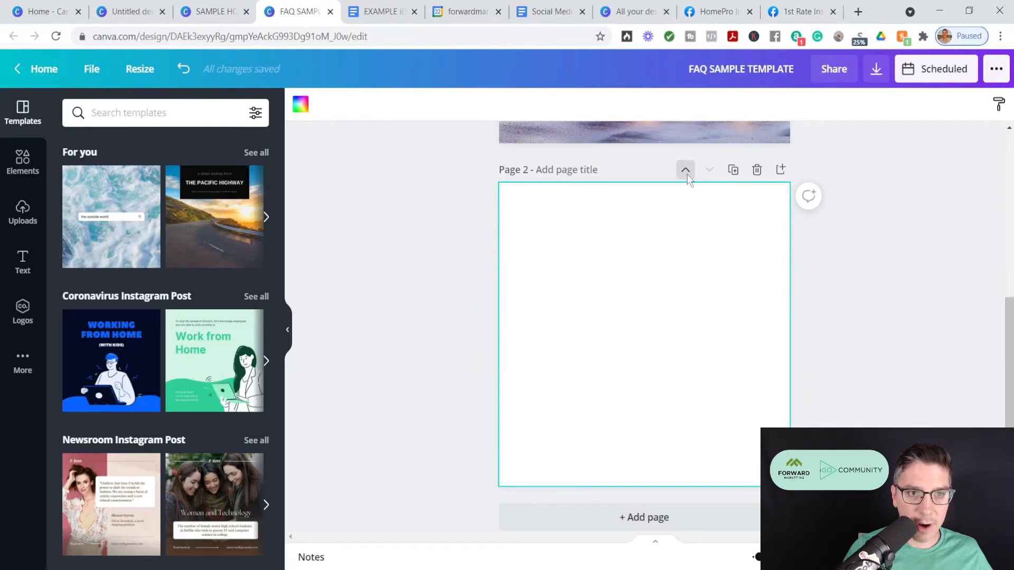
{"action": "left_click", "coordinate": [685, 169]}
{"action": "scroll", "coordinate": [934, 364], "scroll_direction": "down", "scroll_amount": 5}
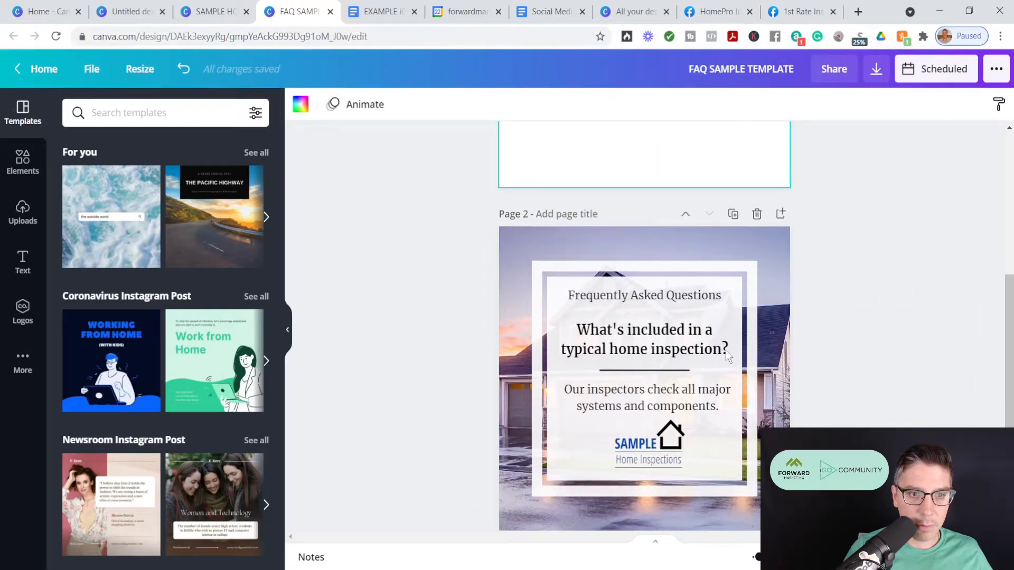
{"action": "scroll", "coordinate": [834, 335], "scroll_direction": "up", "scroll_amount": 5}
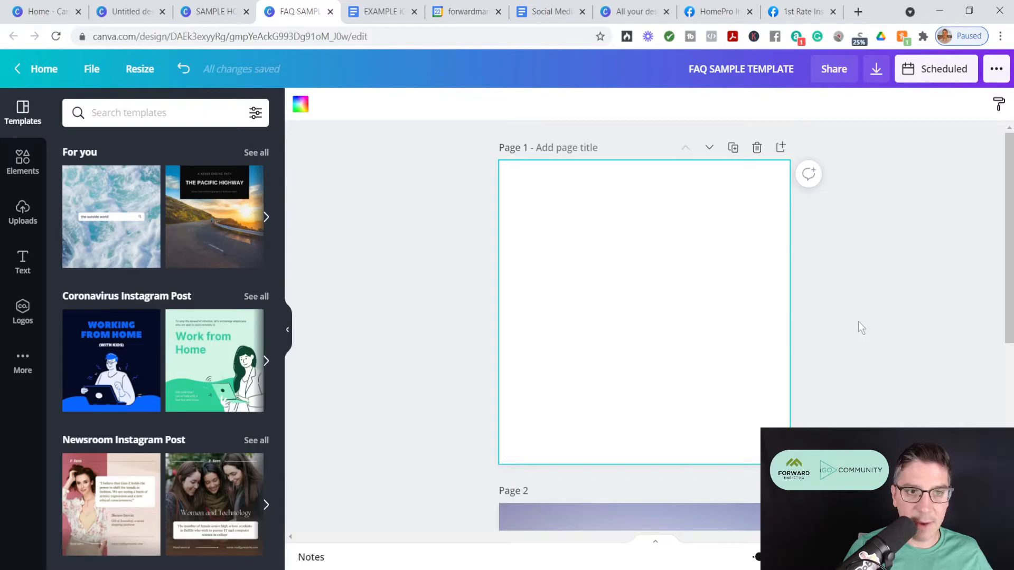
Search the elements for "house" and add the photo of the house with the paved driveway to the blank page
{"action": "left_click", "coordinate": [13, 176]}
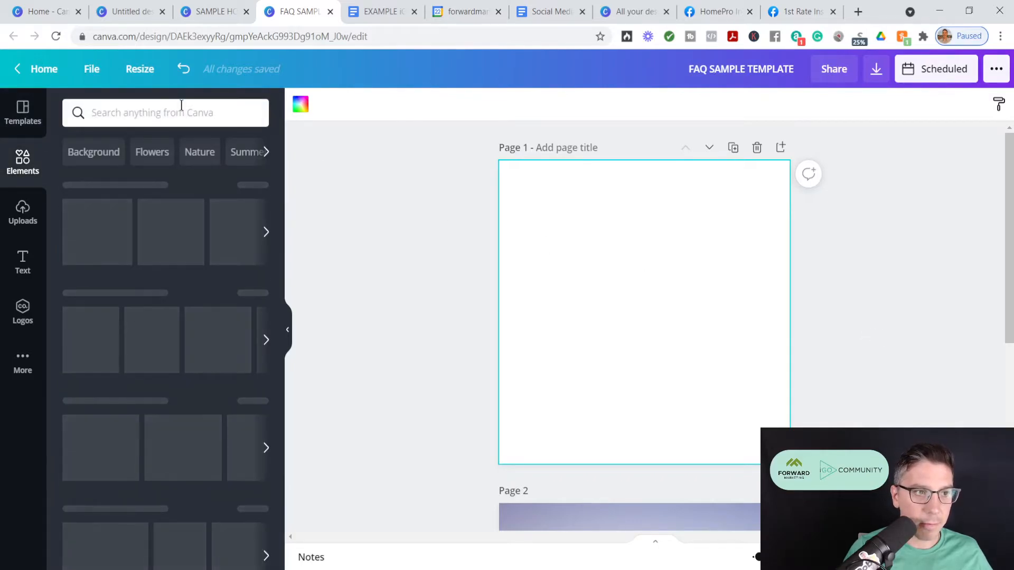
{"action": "left_click", "coordinate": [181, 105]}
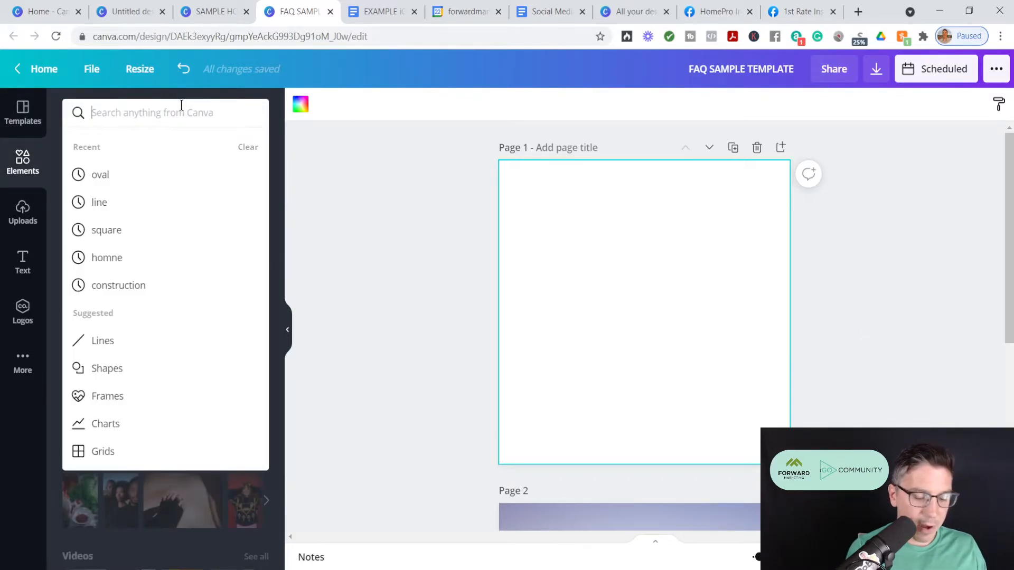
{"action": "type", "text": "house"}
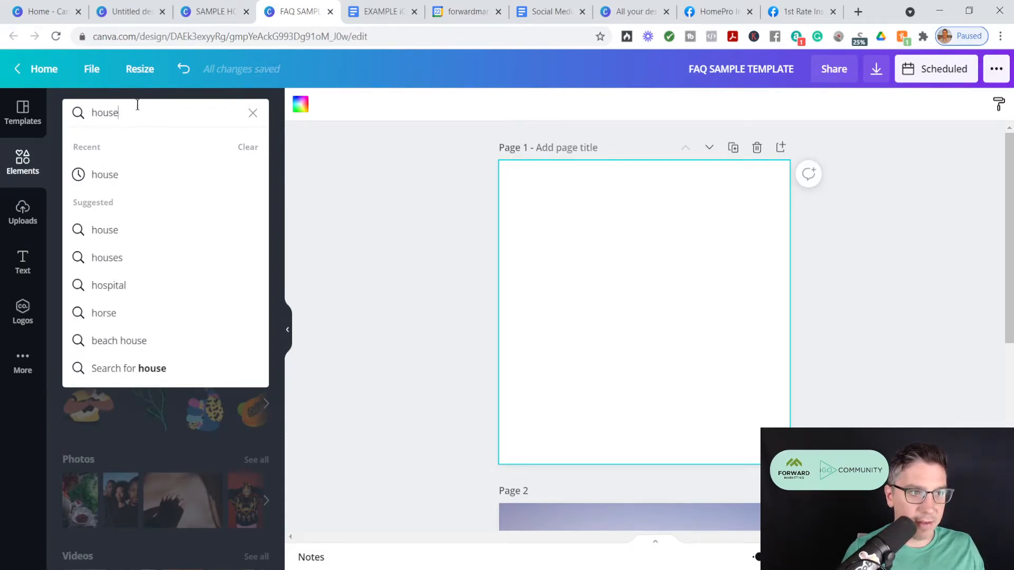
{"action": "key", "text": "Return"}
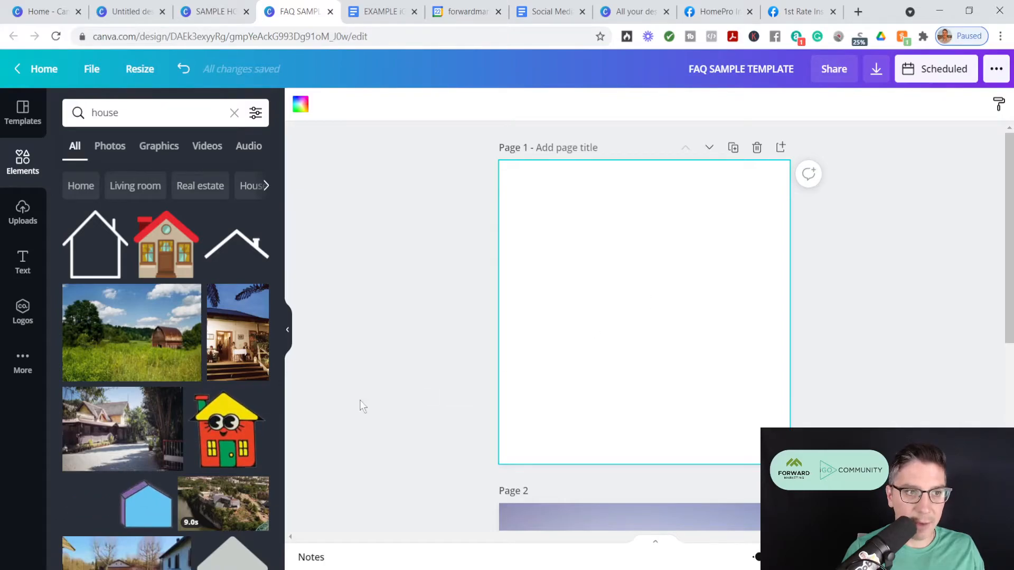
{"action": "left_click", "coordinate": [120, 433]}
Align the house photo with the upper-left corner of page 1 and enlarge it to cover the whole page
{"action": "left_click_drag", "start_coordinate": [654, 330], "coordinate": [629, 259]}
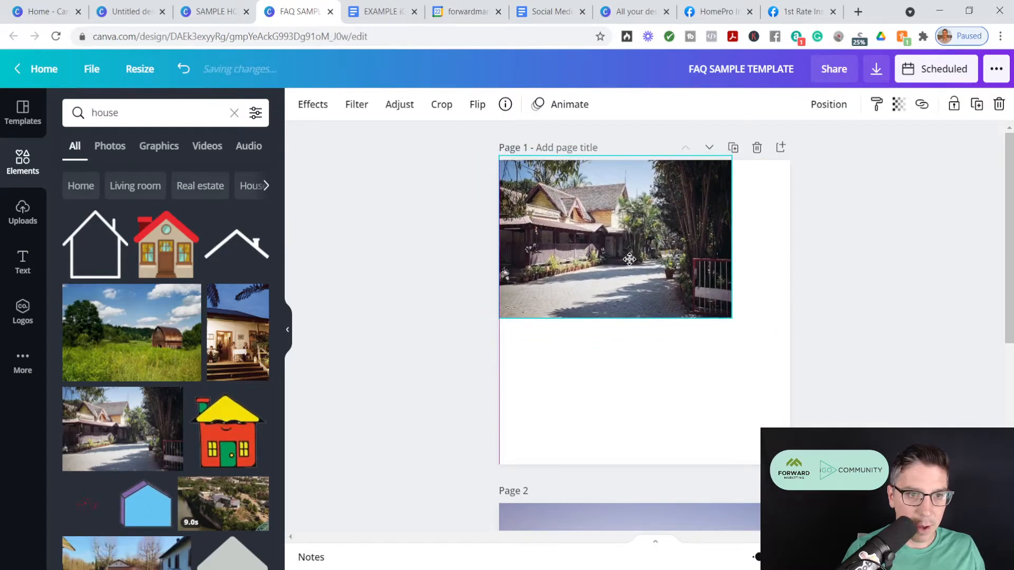
{"action": "left_click_drag", "start_coordinate": [757, 240], "coordinate": [798, 243]}
{"action": "left_click_drag", "start_coordinate": [651, 318], "coordinate": [642, 476]}
{"action": "mouse_move", "coordinate": [639, 382]}
{"action": "left_mouse_down"}
{"action": "mouse_move", "coordinate": [678, 384]}
{"action": "mouse_move", "coordinate": [638, 386]}
{"action": "left_mouse_up"}
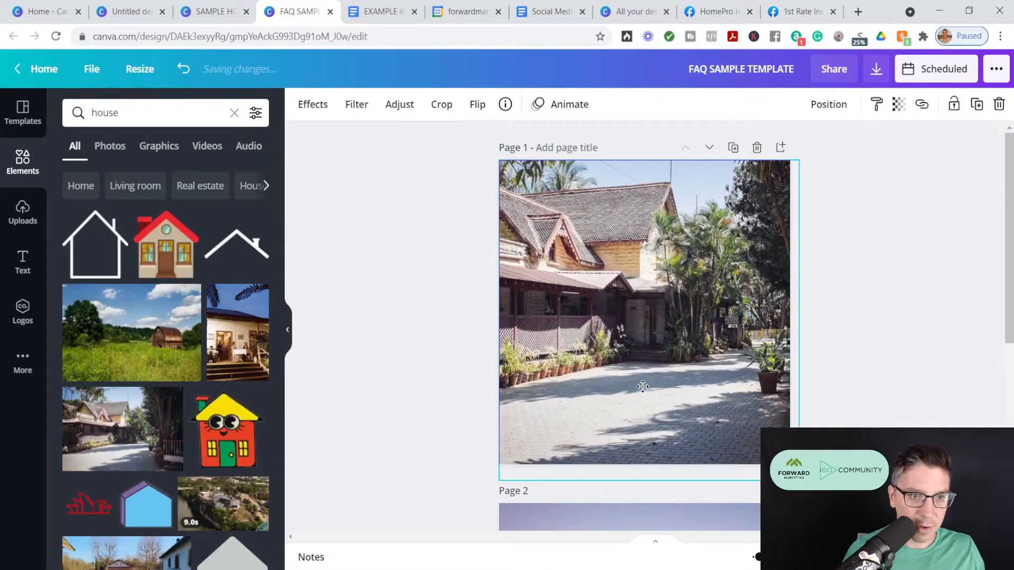
{"action": "left_click", "coordinate": [957, 290]}
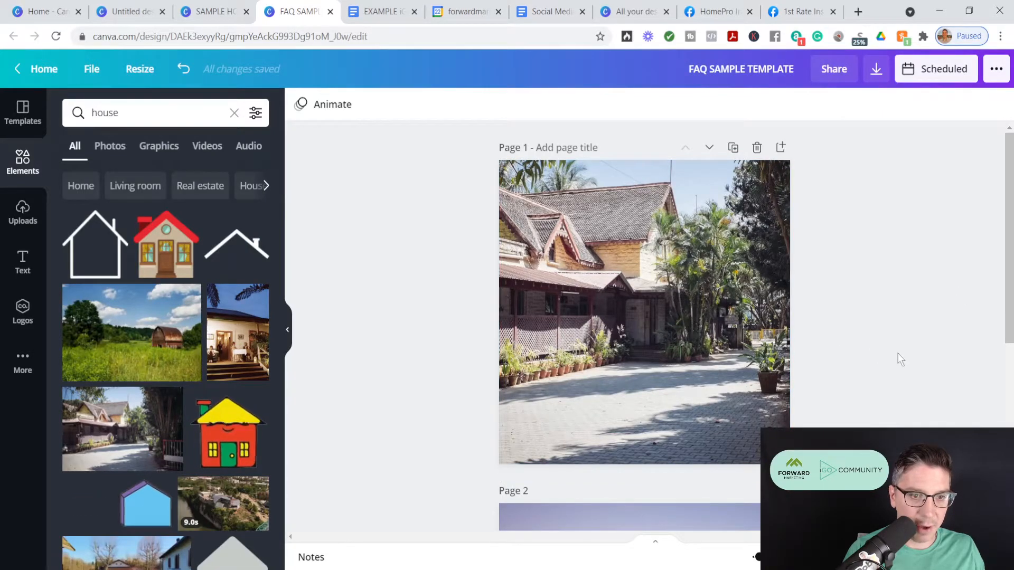
Check the framed square on the FAQ page 2, and search the elements for "square"
{"action": "scroll", "coordinate": [898, 355], "scroll_direction": "down", "scroll_amount": 4}
{"action": "scroll", "coordinate": [904, 369], "scroll_direction": "down", "scroll_amount": 2}
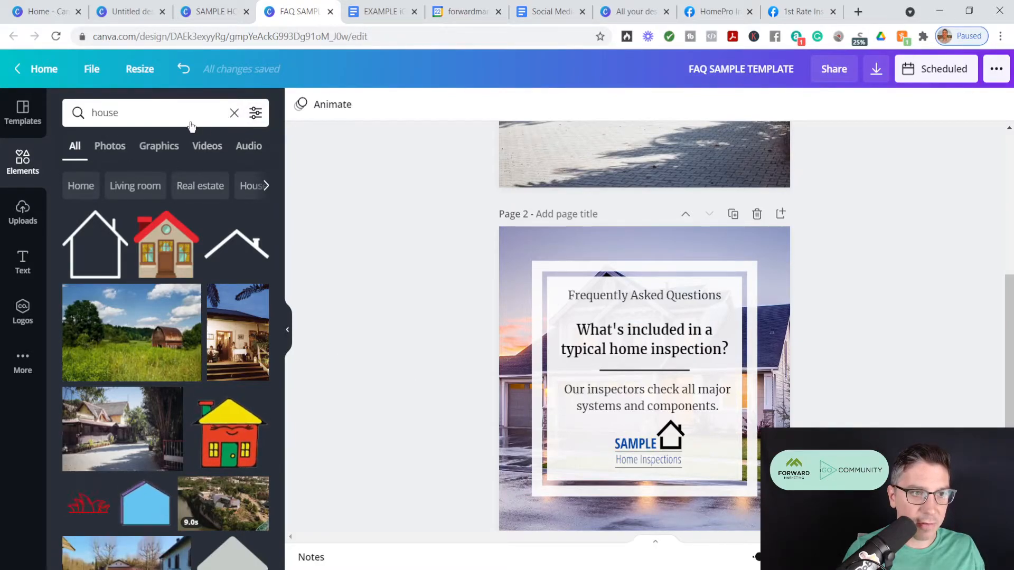
{"action": "left_click", "coordinate": [234, 113]}
{"action": "type", "text": "square"}
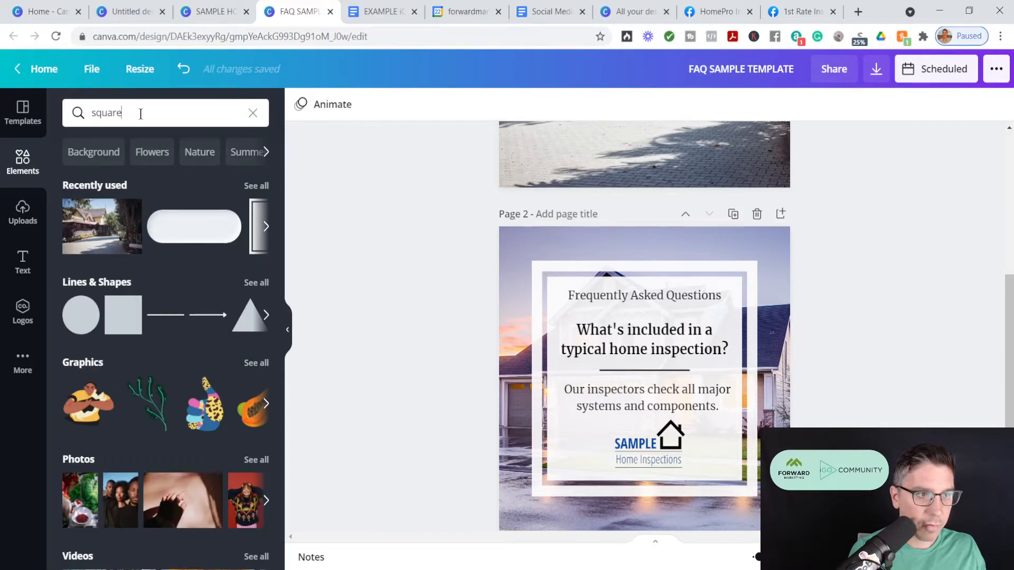
{"action": "key", "text": "Return"}
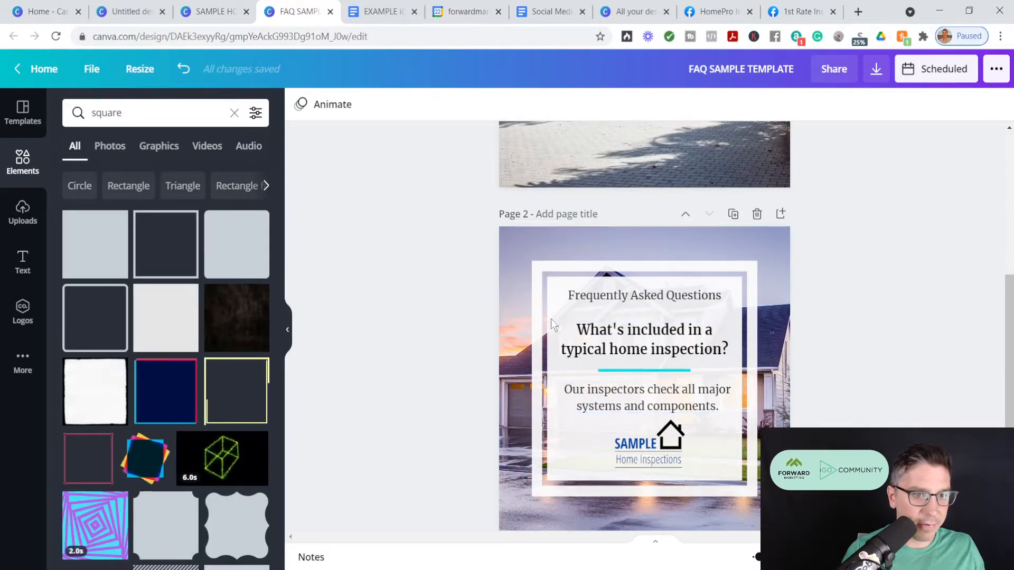
Find the free solid square with a separate border frame among the results and add it to page 1
{"action": "scroll", "coordinate": [191, 413], "scroll_direction": "down", "scroll_amount": 3}
{"action": "scroll", "coordinate": [191, 414], "scroll_direction": "down", "scroll_amount": 6}
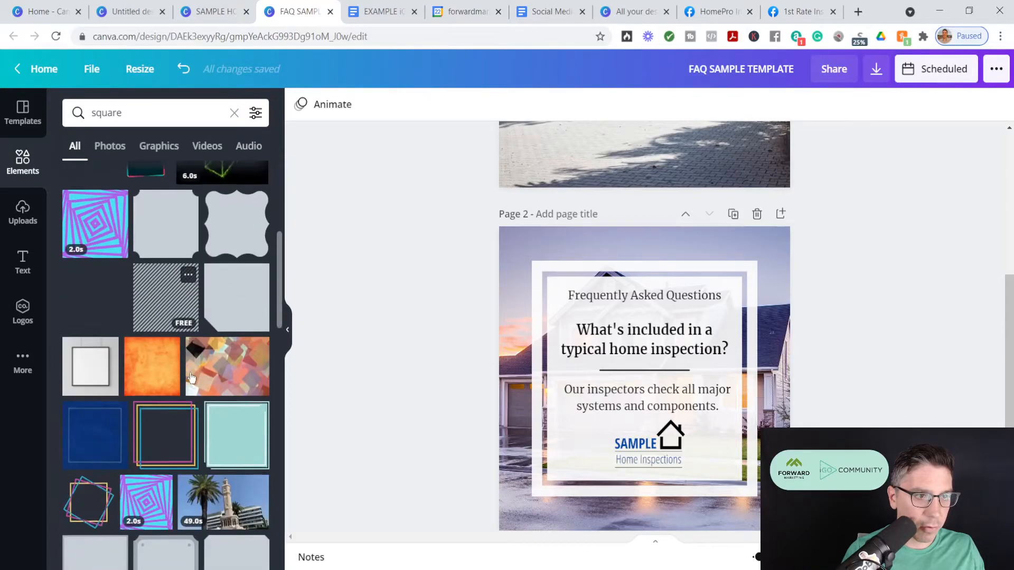
{"action": "scroll", "coordinate": [174, 392], "scroll_direction": "down", "scroll_amount": 3}
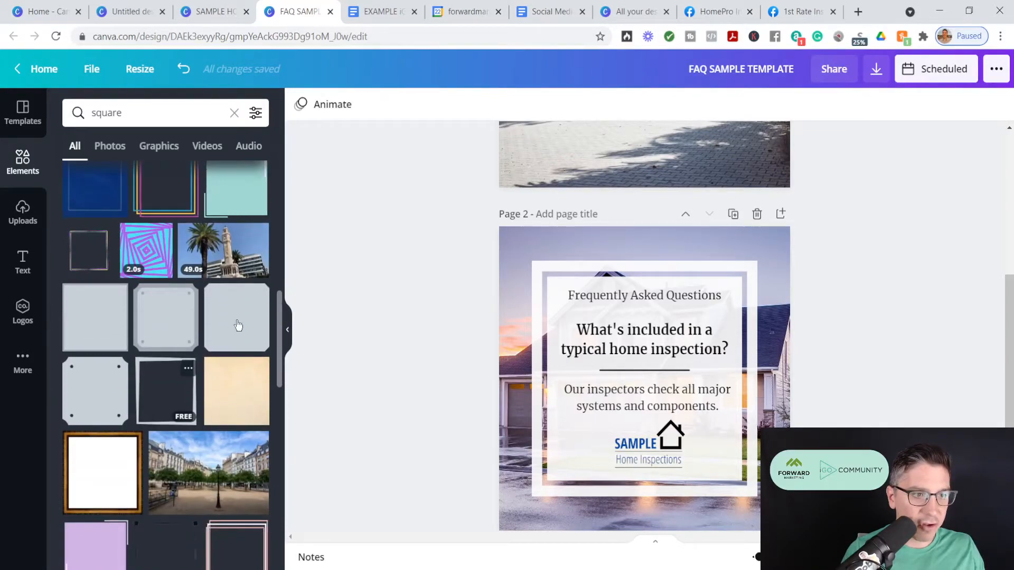
{"action": "scroll", "coordinate": [220, 407], "scroll_direction": "down", "scroll_amount": 7}
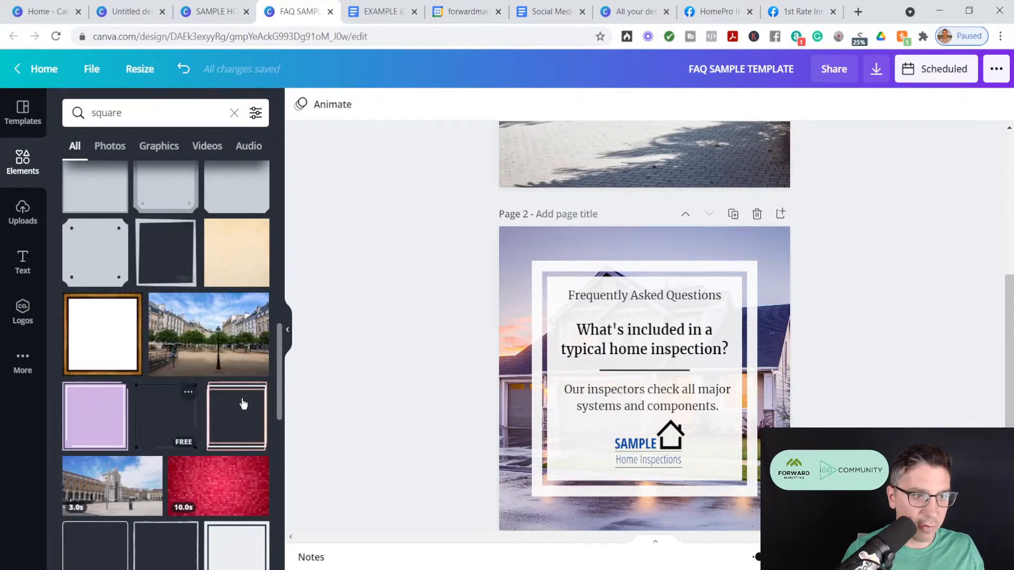
{"action": "scroll", "coordinate": [221, 405], "scroll_direction": "down", "scroll_amount": 3}
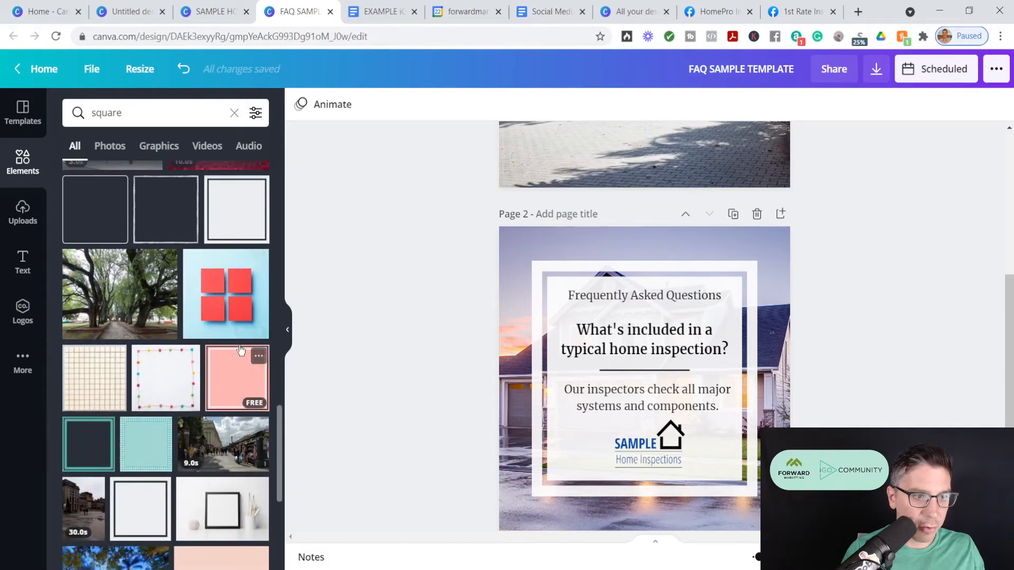
{"action": "scroll", "coordinate": [165, 395], "scroll_direction": "down", "scroll_amount": 4}
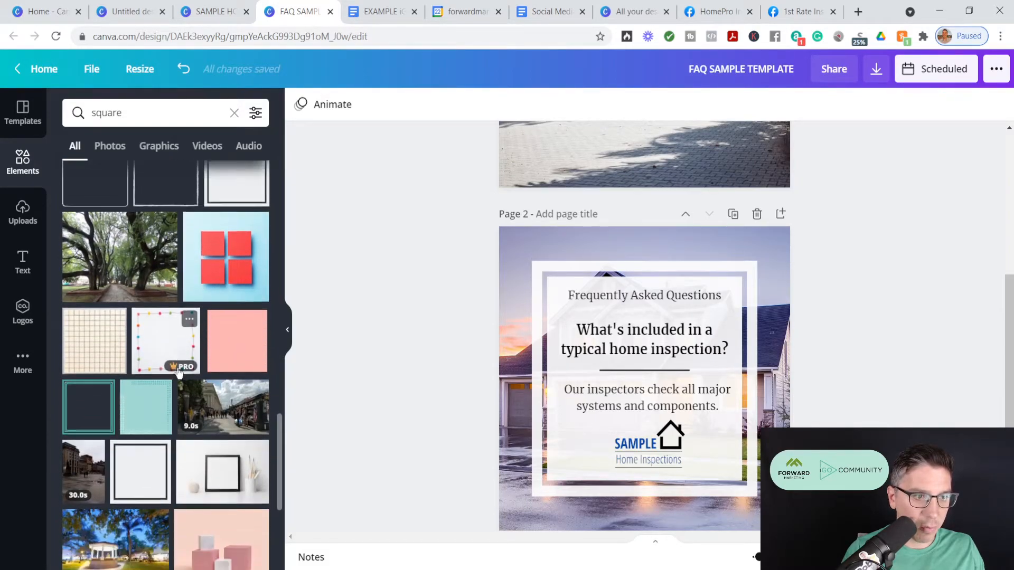
{"action": "scroll", "coordinate": [165, 395], "scroll_direction": "down", "scroll_amount": 1}
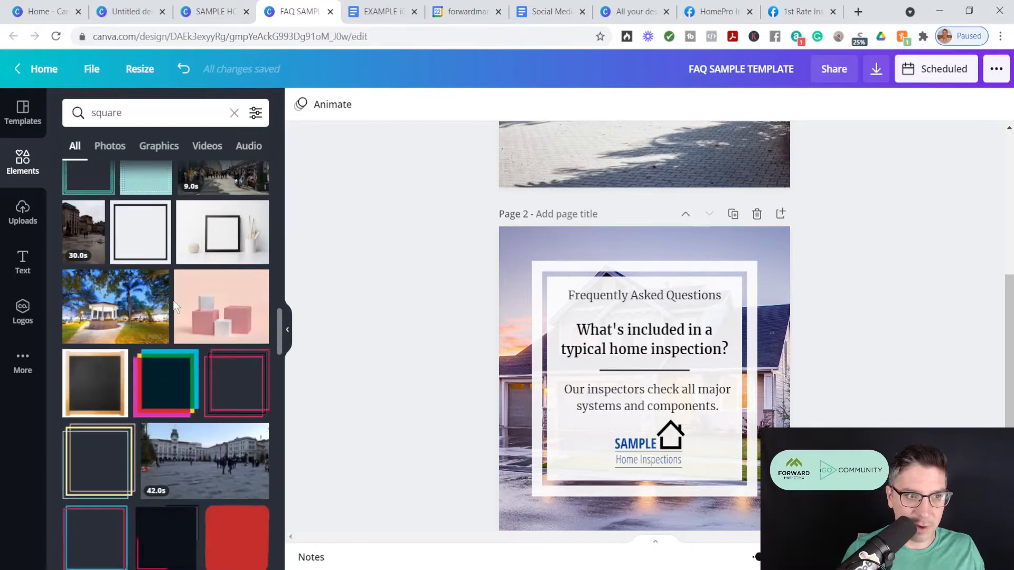
{"action": "scroll", "coordinate": [169, 333], "scroll_direction": "up", "scroll_amount": 1}
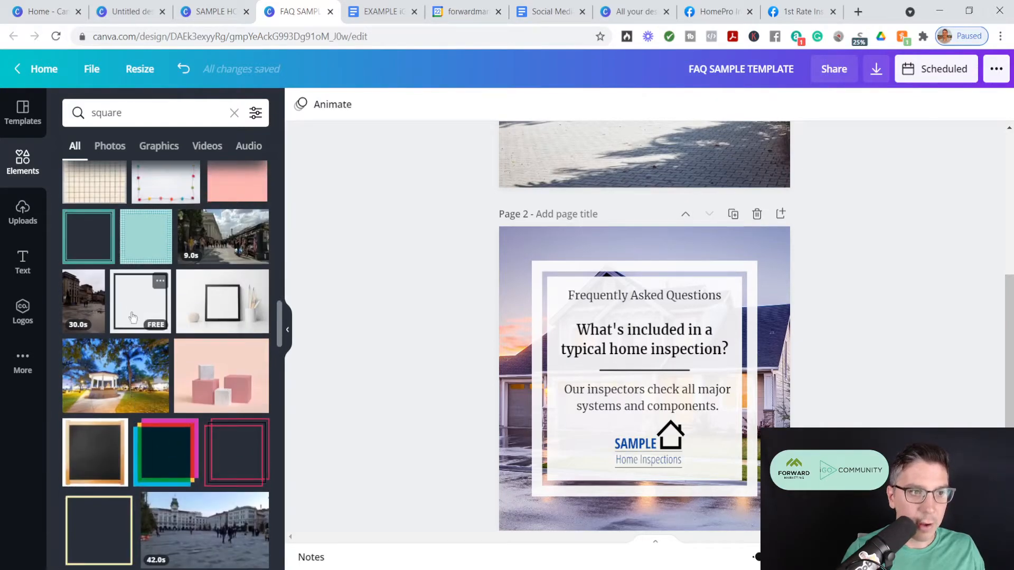
{"action": "scroll", "coordinate": [140, 462], "scroll_direction": "up", "scroll_amount": 3}
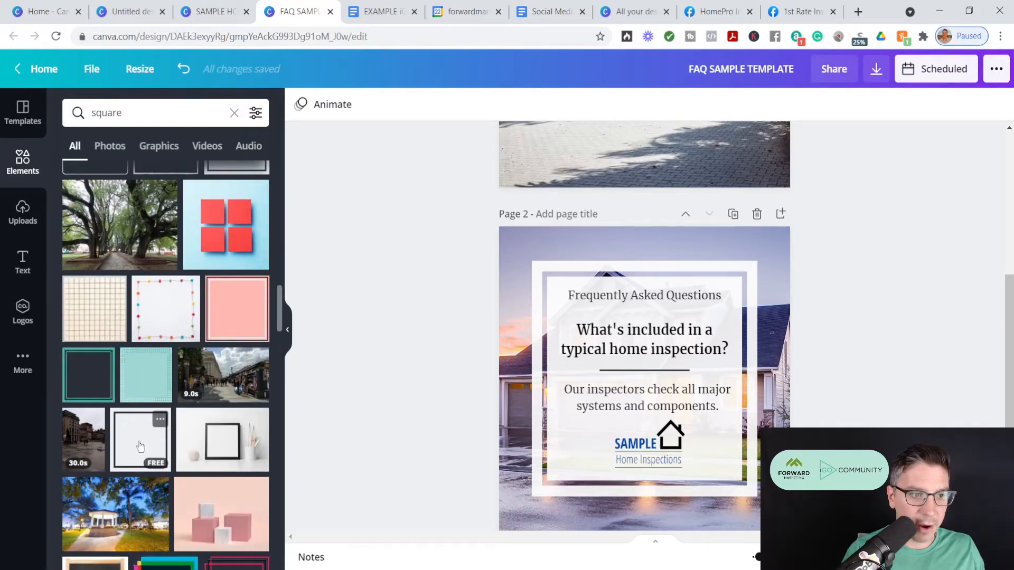
{"action": "scroll", "coordinate": [606, 157], "scroll_direction": "up", "scroll_amount": 4}
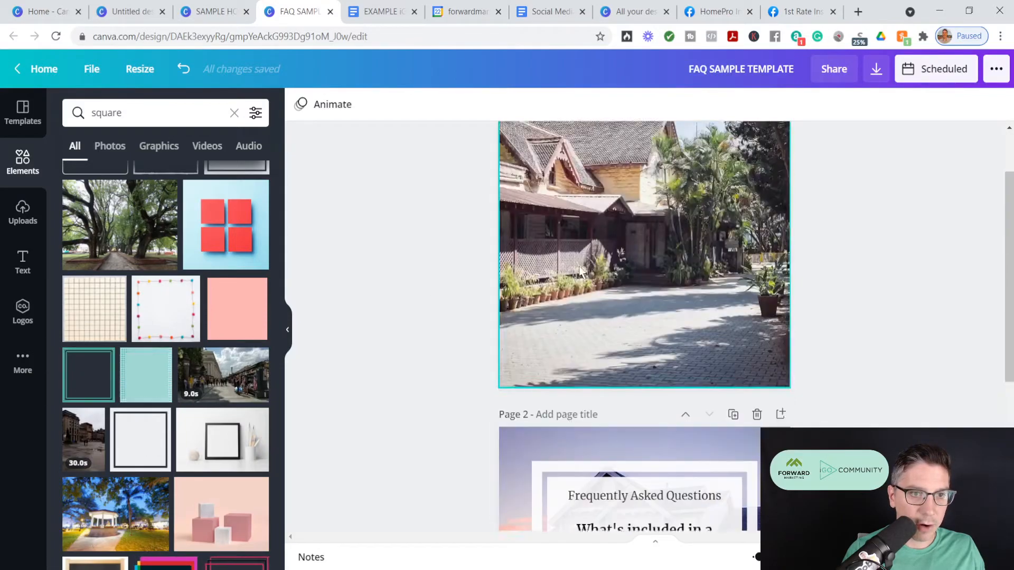
{"action": "left_click", "coordinate": [581, 257]}
{"action": "left_click", "coordinate": [146, 435]}
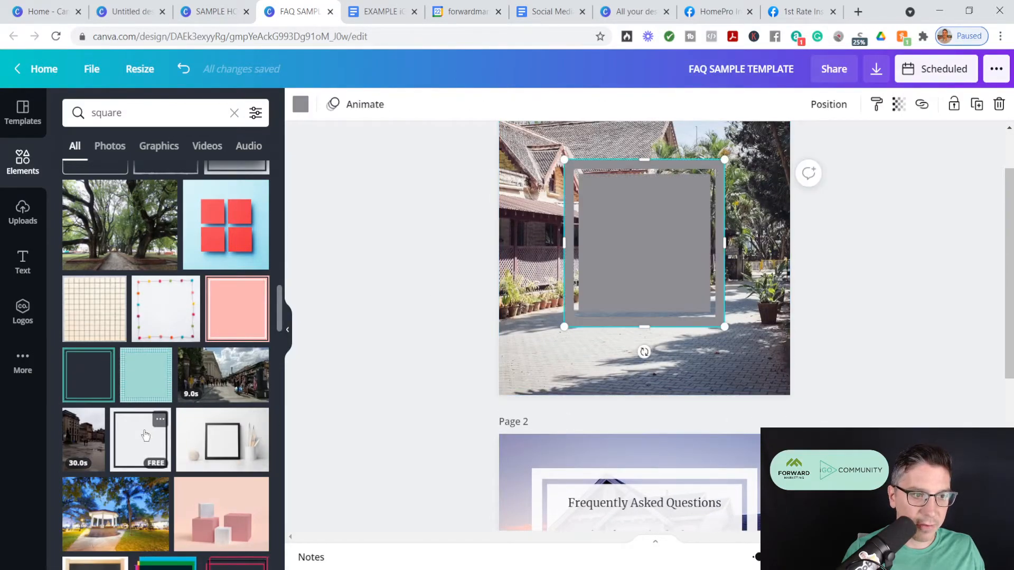
Enlarge the framed square and center it over the house photo, leaving a margin of photo around it
{"action": "scroll", "coordinate": [691, 270], "scroll_direction": "up", "scroll_amount": 1}
{"action": "left_click_drag", "start_coordinate": [660, 293], "coordinate": [629, 260]}
{"action": "left_click_drag", "start_coordinate": [696, 359], "coordinate": [689, 334]}
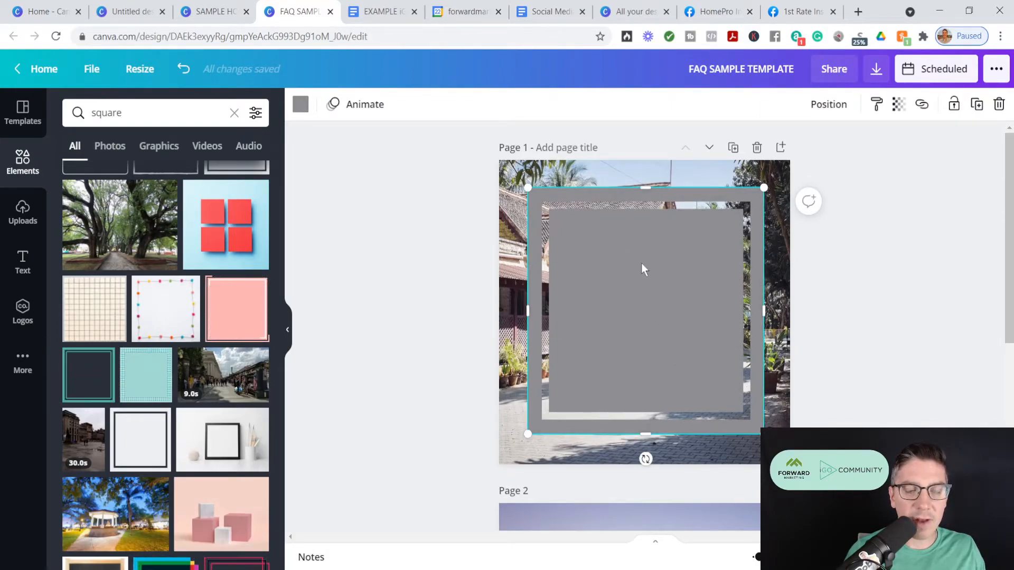
Change the framed square's color to white from the document colors
{"action": "left_click", "coordinate": [301, 105]}
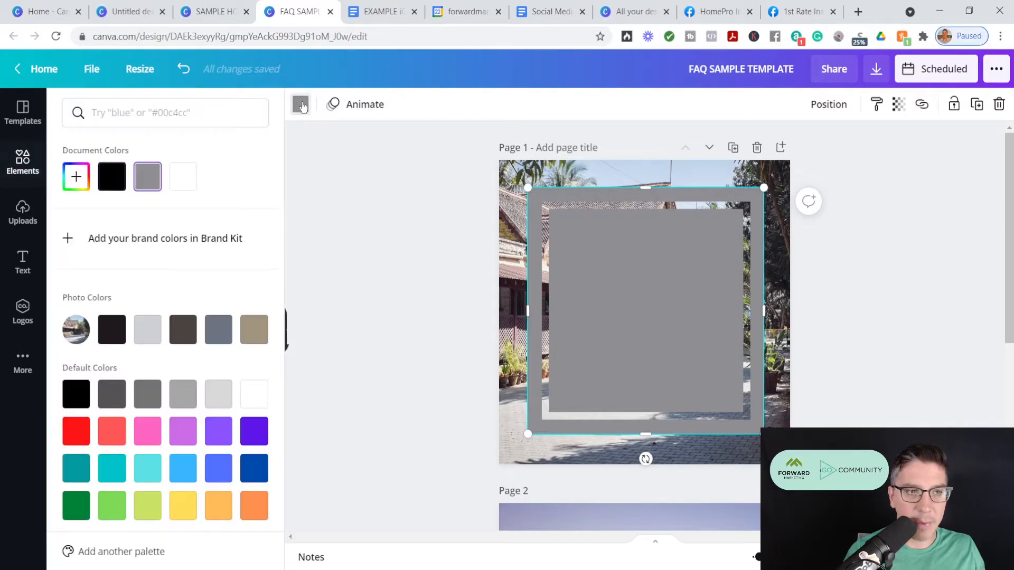
{"action": "left_click", "coordinate": [191, 183]}
{"action": "left_click", "coordinate": [432, 263]}
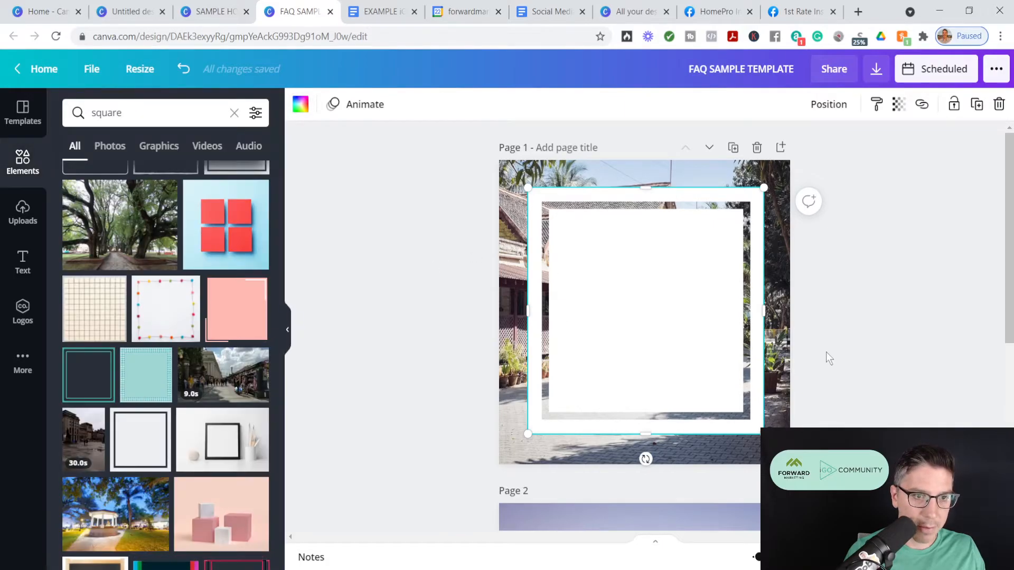
Add the uploaded SAMPLE Home Inspections logo to page 1 and move it to the bottom center of the white square
{"action": "scroll", "coordinate": [866, 350], "scroll_direction": "down", "scroll_amount": 4}
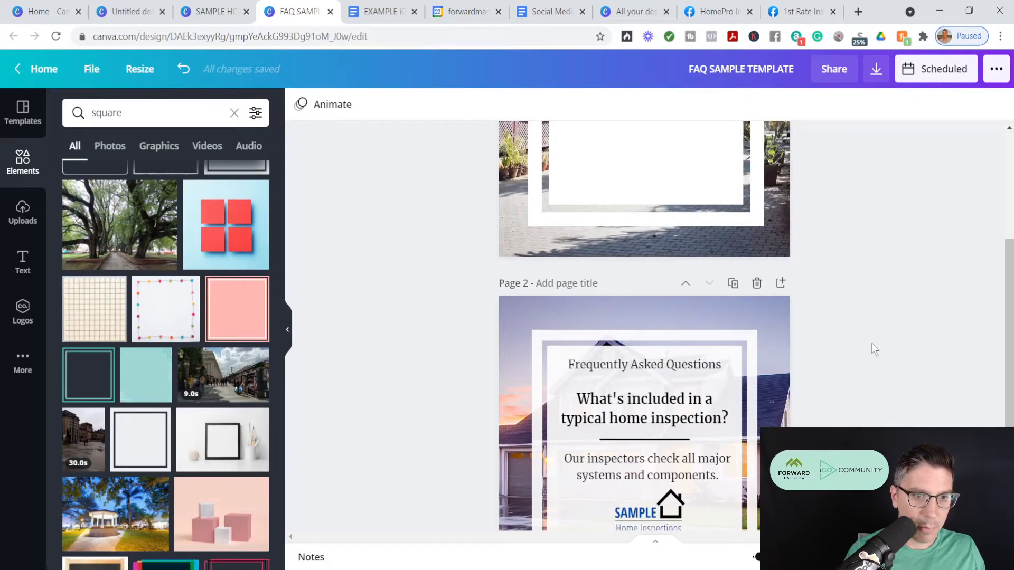
{"action": "scroll", "coordinate": [651, 427], "scroll_direction": "down", "scroll_amount": 1}
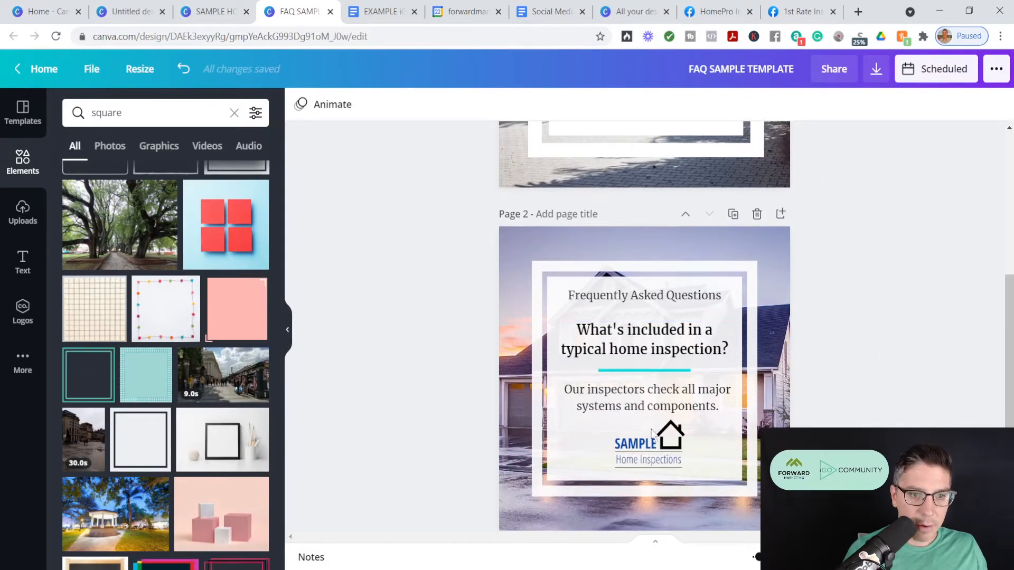
{"action": "scroll", "coordinate": [863, 365], "scroll_direction": "up", "scroll_amount": 4}
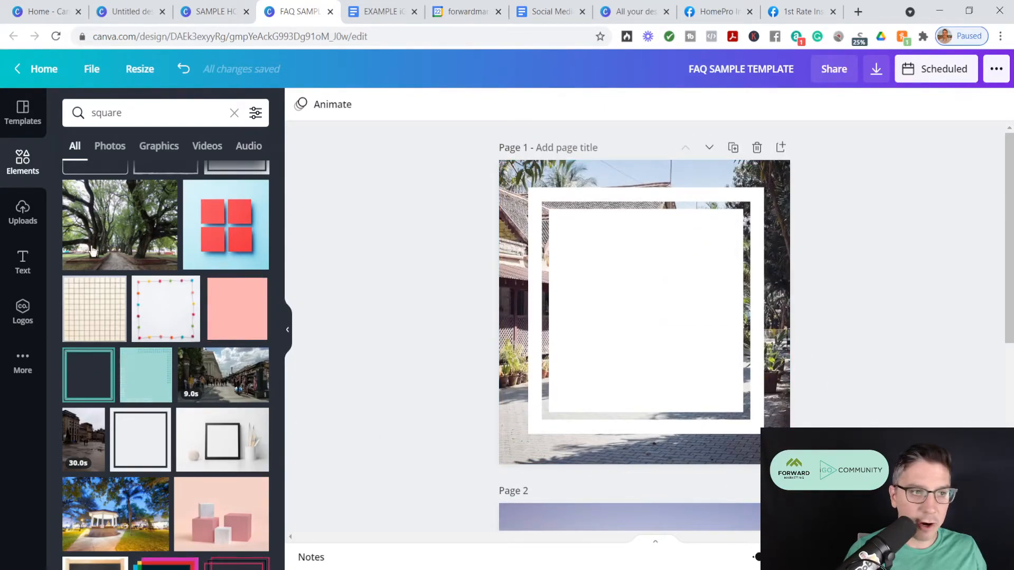
{"action": "left_click", "coordinate": [9, 221]}
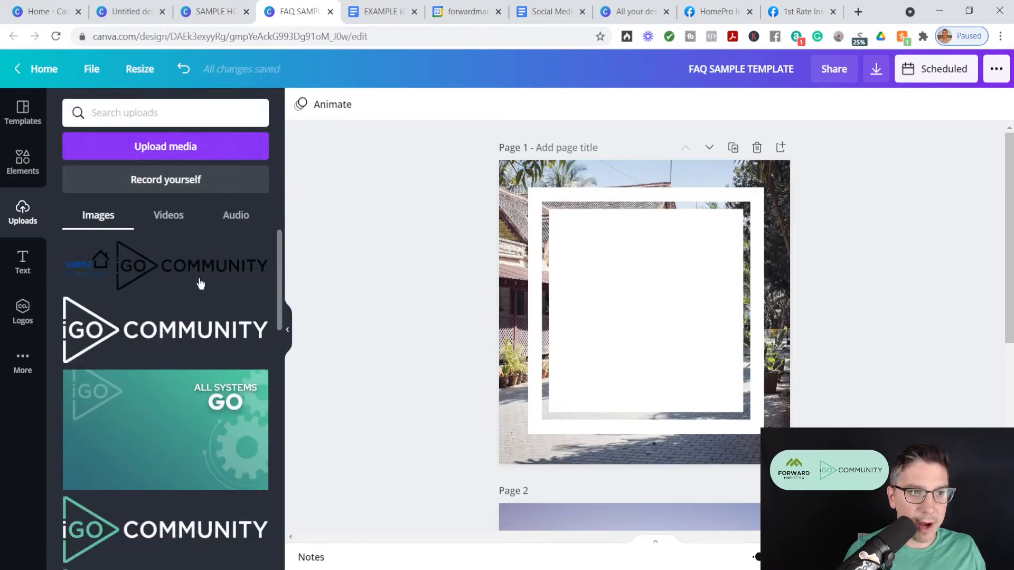
{"action": "left_click", "coordinate": [97, 275]}
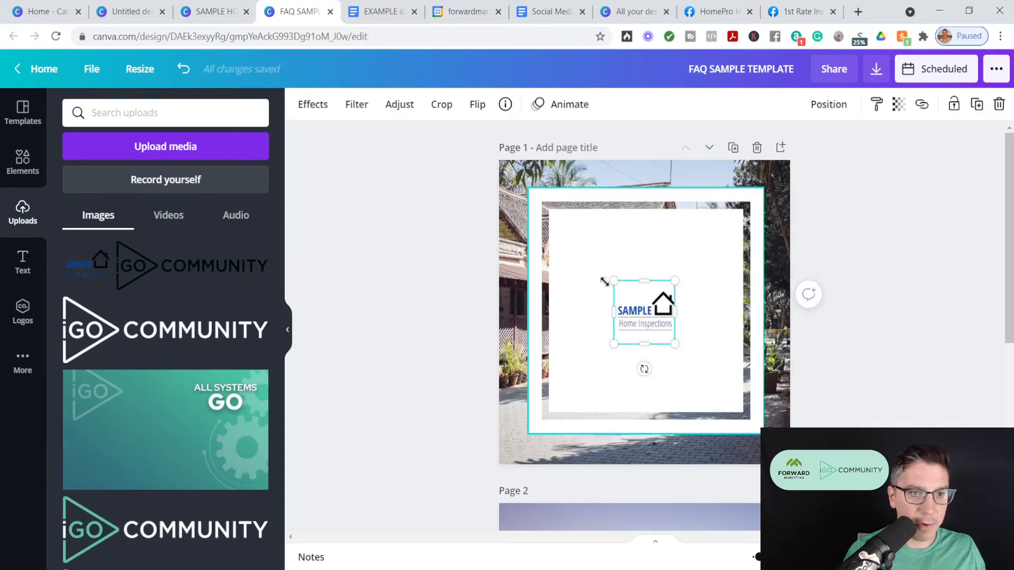
{"action": "left_click", "coordinate": [834, 319]}
{"action": "left_click_drag", "start_coordinate": [655, 308], "coordinate": [655, 372]}
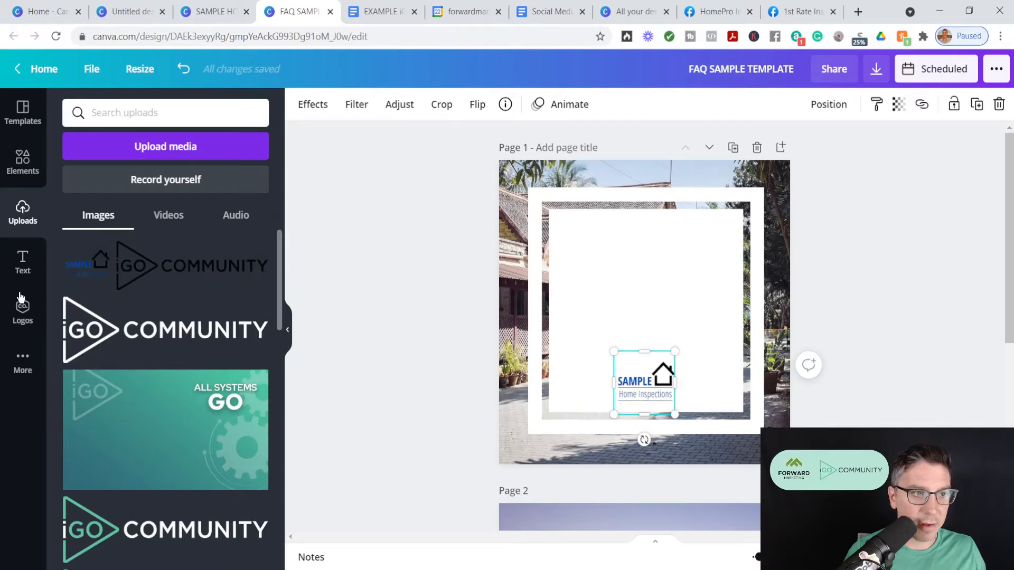
Add a heading text box to page 1 over the white square
{"action": "left_click", "coordinate": [26, 268]}
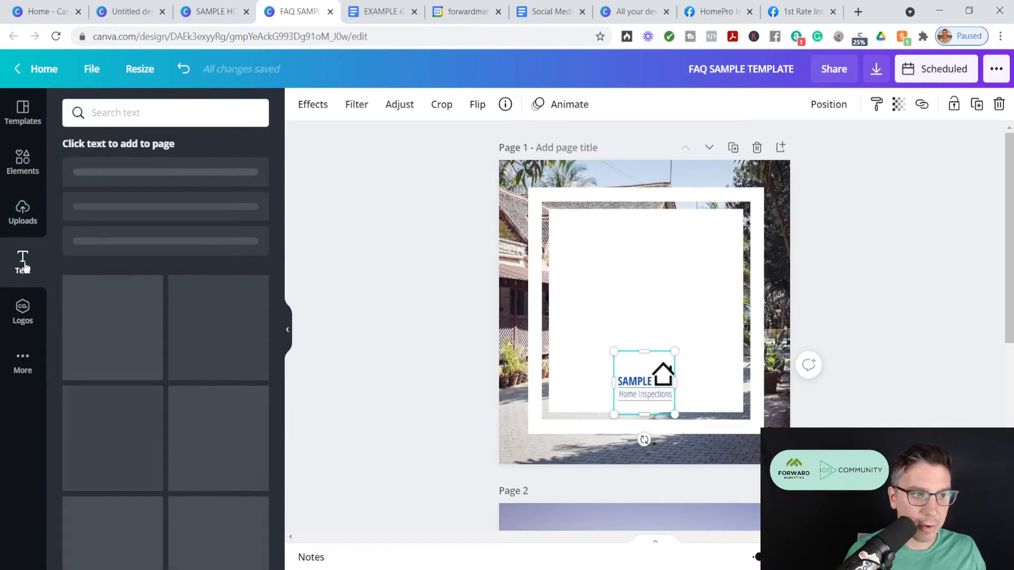
{"action": "left_click", "coordinate": [606, 246]}
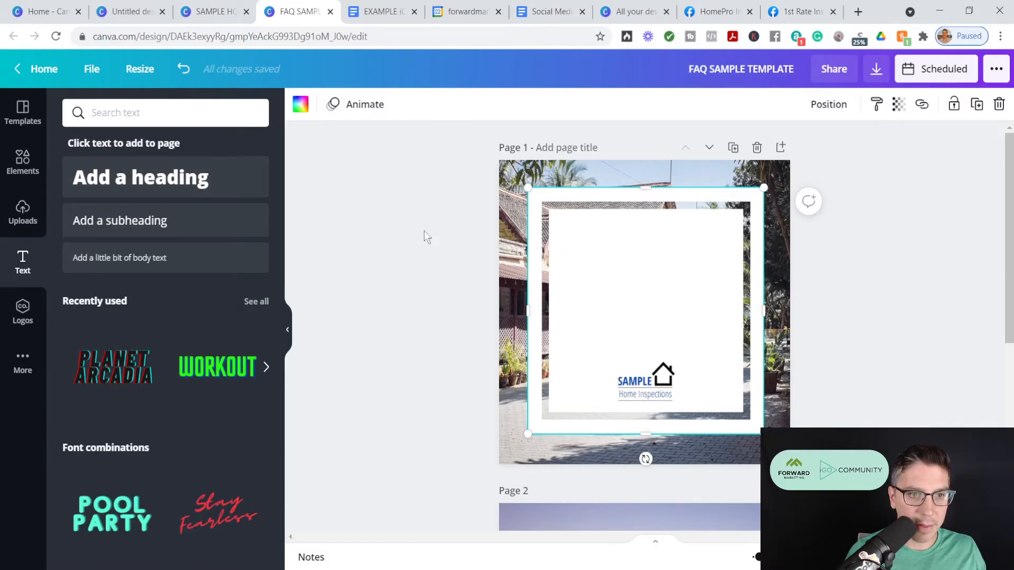
{"action": "left_click", "coordinate": [201, 191]}
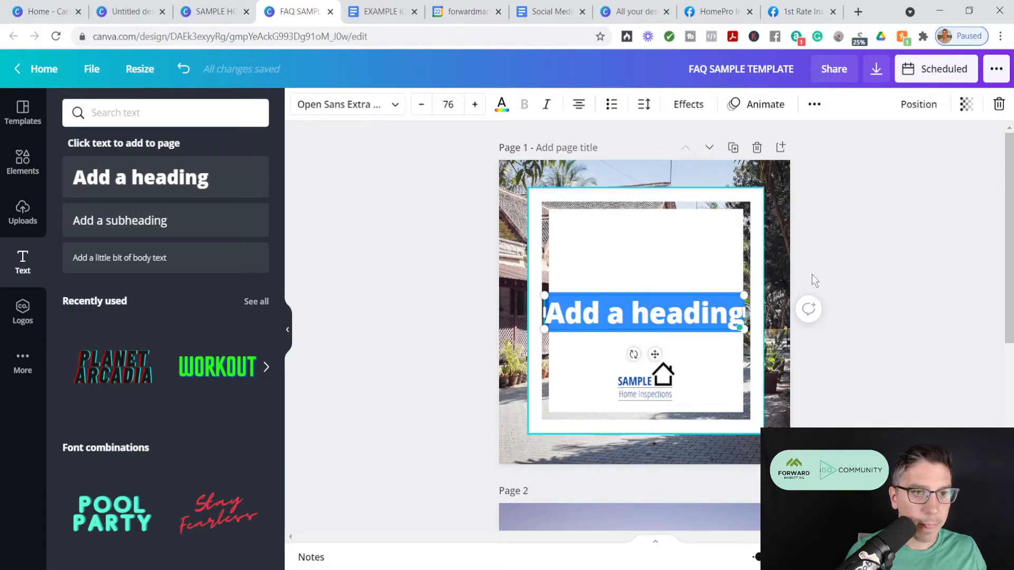
Set the heading's font to Merriweather to match the sample on page 2, and replace its text with "Frequently Asked Questions"
{"action": "scroll", "coordinate": [809, 279], "scroll_direction": "down", "scroll_amount": 3}
{"action": "left_click", "coordinate": [674, 436]}
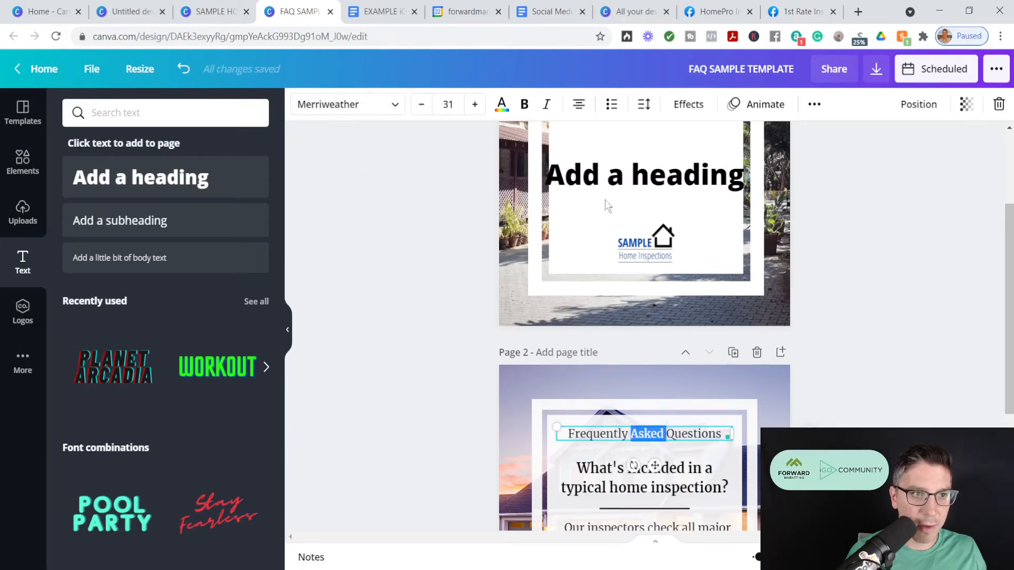
{"action": "scroll", "coordinate": [812, 256], "scroll_direction": "up", "scroll_amount": 3}
{"action": "left_click", "coordinate": [644, 313]}
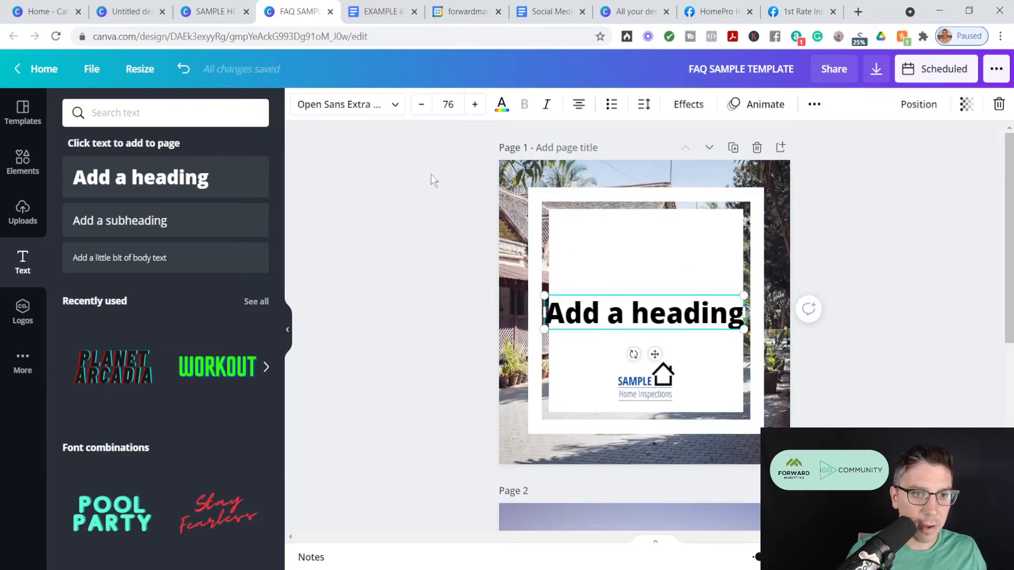
{"action": "left_click", "coordinate": [382, 112]}
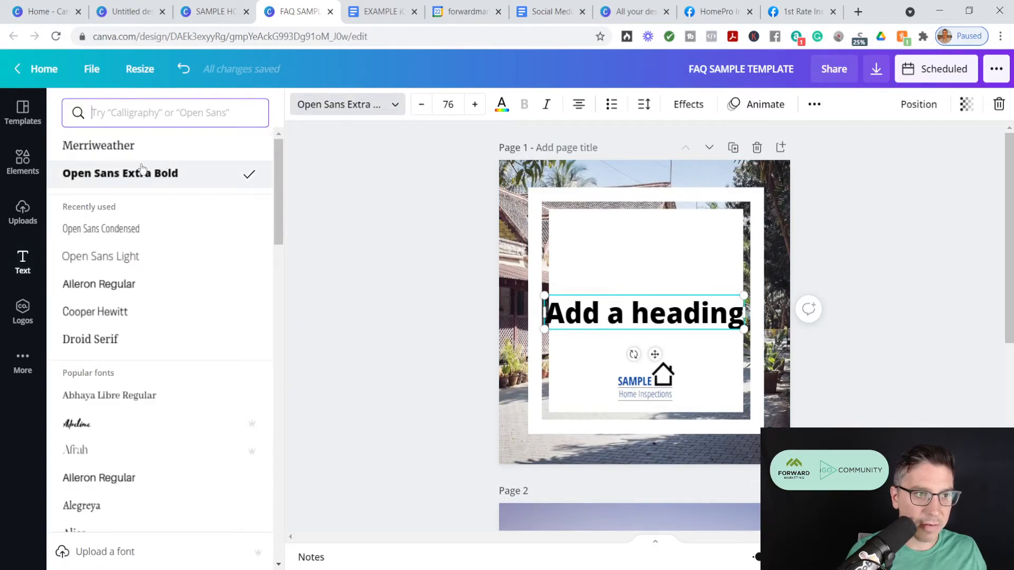
{"action": "left_click", "coordinate": [110, 148]}
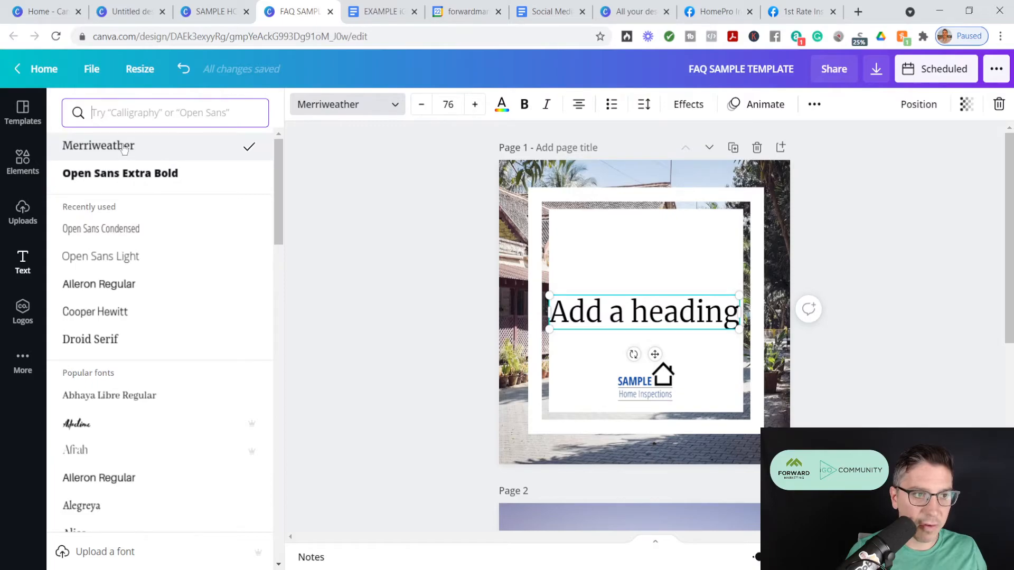
{"action": "triple_click", "coordinate": [635, 313]}
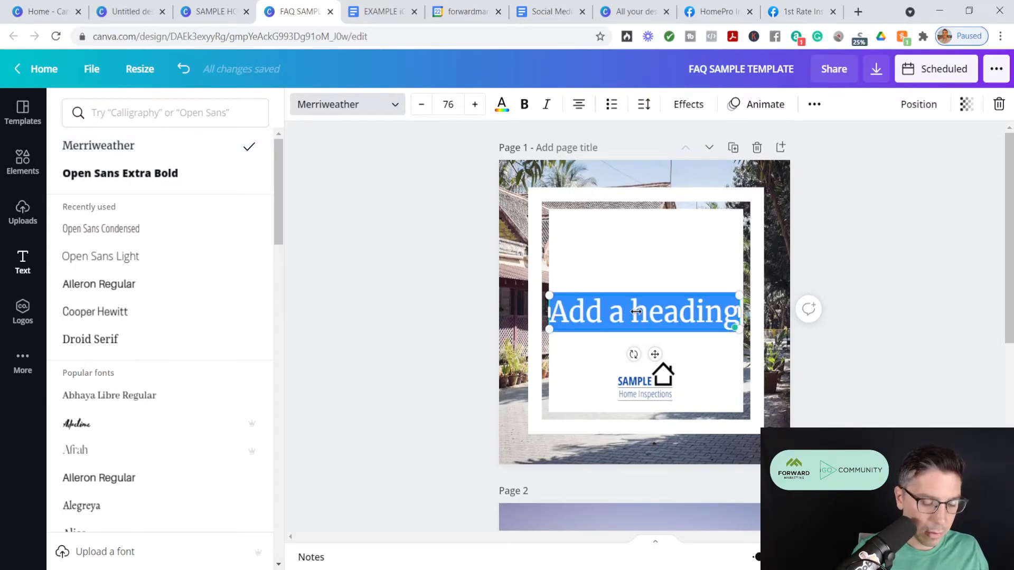
{"action": "type", "text": "Frequently Asked Questions"}
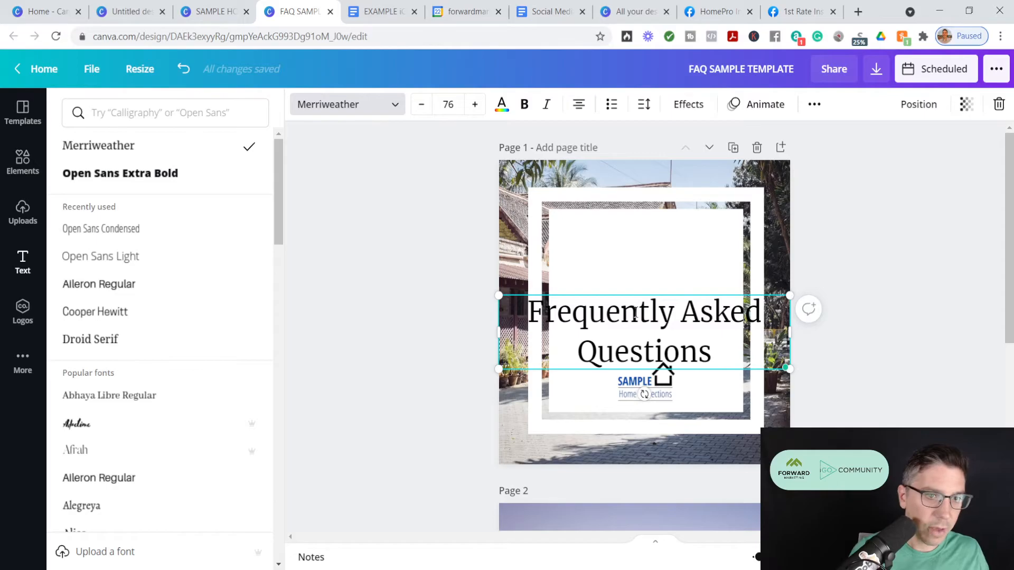
Set the "Frequently Asked Questions" text to the sample's font size of 31 and move it near the top of the white square
{"action": "scroll", "coordinate": [638, 459], "scroll_direction": "down", "scroll_amount": 3}
{"action": "left_click", "coordinate": [639, 436]}
{"action": "scroll", "coordinate": [682, 316], "scroll_direction": "up", "scroll_amount": 3}
{"action": "left_click", "coordinate": [677, 314]}
{"action": "left_click", "coordinate": [447, 103]}
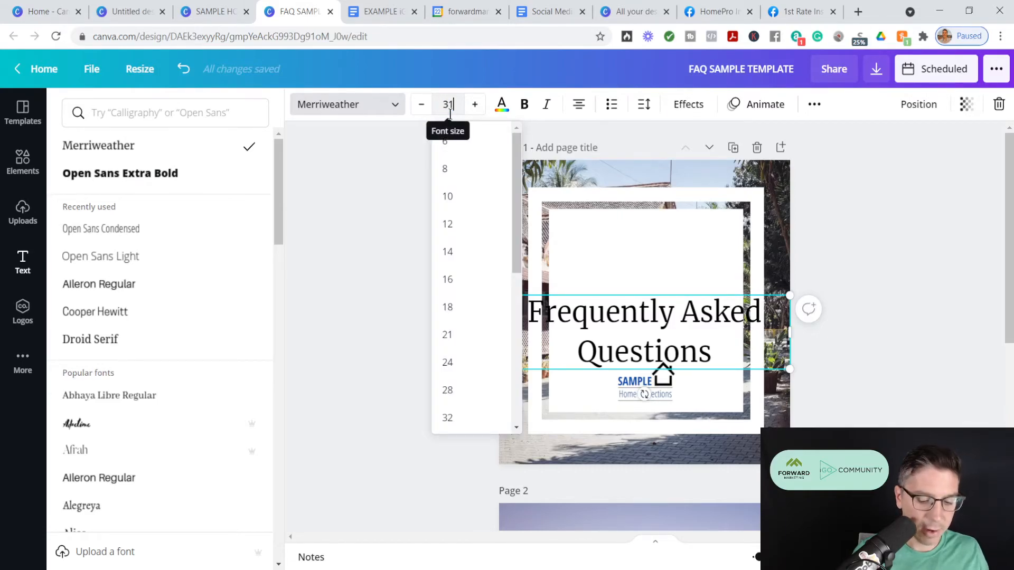
{"action": "key", "text": "Return"}
{"action": "left_click_drag", "start_coordinate": [666, 305], "coordinate": [666, 242]}
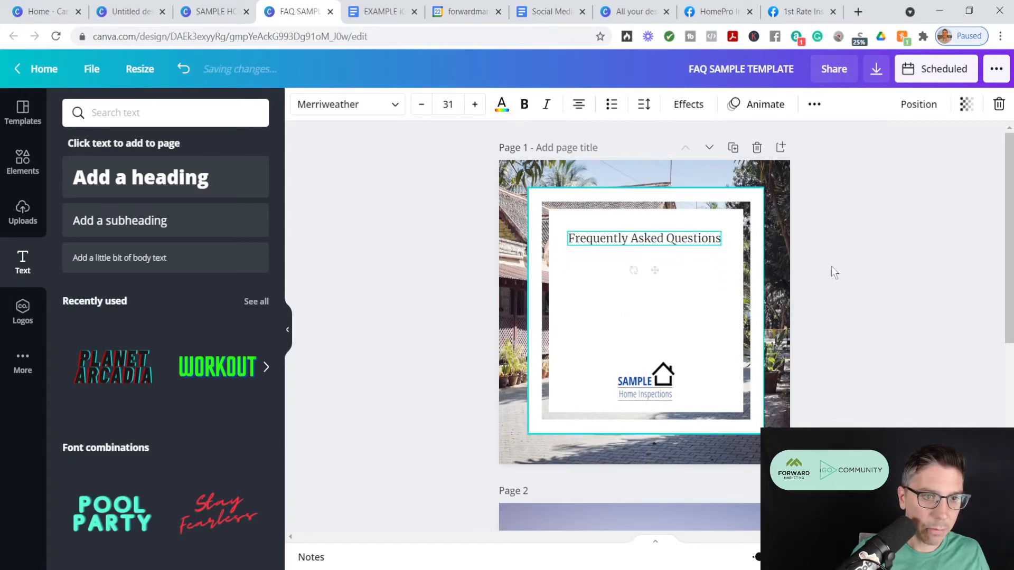
{"action": "left_click", "coordinate": [817, 269]}
Copy the "What's included in a typical home inspection?" text from page 2 and paste it onto page 1
{"action": "scroll", "coordinate": [908, 285], "scroll_direction": "down", "scroll_amount": 5}
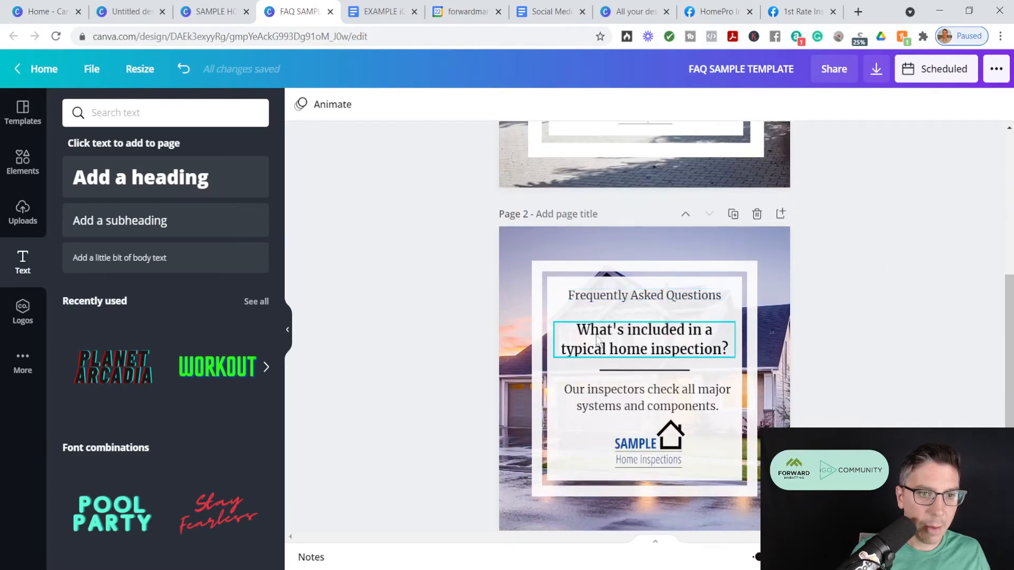
{"action": "left_click", "coordinate": [634, 343]}
{"action": "key", "text": "ctrl+c"}
{"action": "scroll", "coordinate": [629, 331], "scroll_direction": "up", "scroll_amount": 5}
{"action": "key", "text": "ctrl+v"}
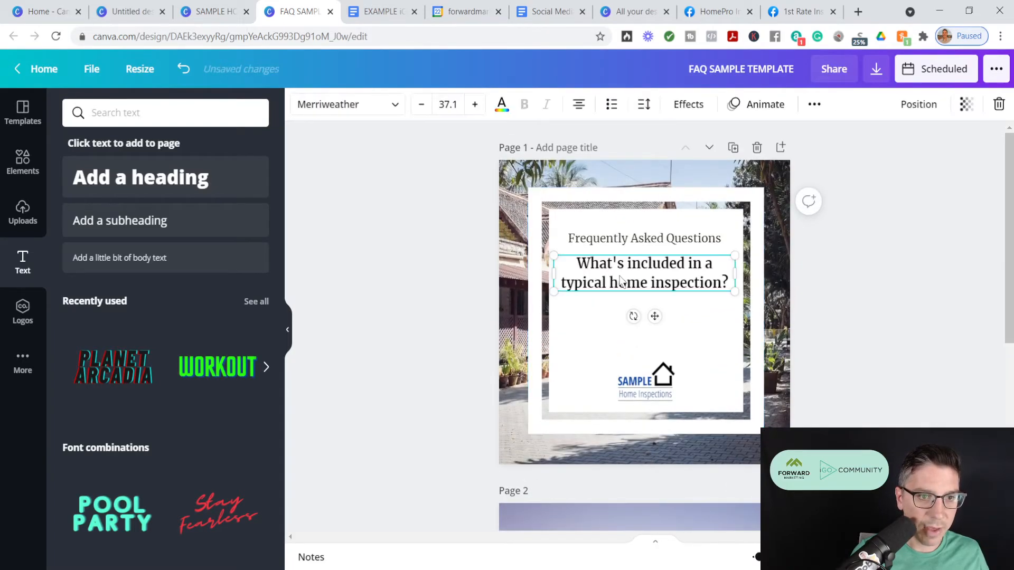
Move the question text on page 1 slightly lower, leaving a gap beneath "Frequently Asked Questions"
{"action": "left_click_drag", "start_coordinate": [648, 288], "coordinate": [650, 285]}
{"action": "left_click", "coordinate": [810, 306]}
Select the divider line on page 2 and search the elements library for "line"
{"action": "scroll", "coordinate": [807, 306], "scroll_direction": "down", "scroll_amount": 4}
{"action": "scroll", "coordinate": [663, 453], "scroll_direction": "down", "scroll_amount": 2}
{"action": "left_click", "coordinate": [656, 371]}
{"action": "left_click", "coordinate": [136, 113]}
{"action": "left_click", "coordinate": [12, 166]}
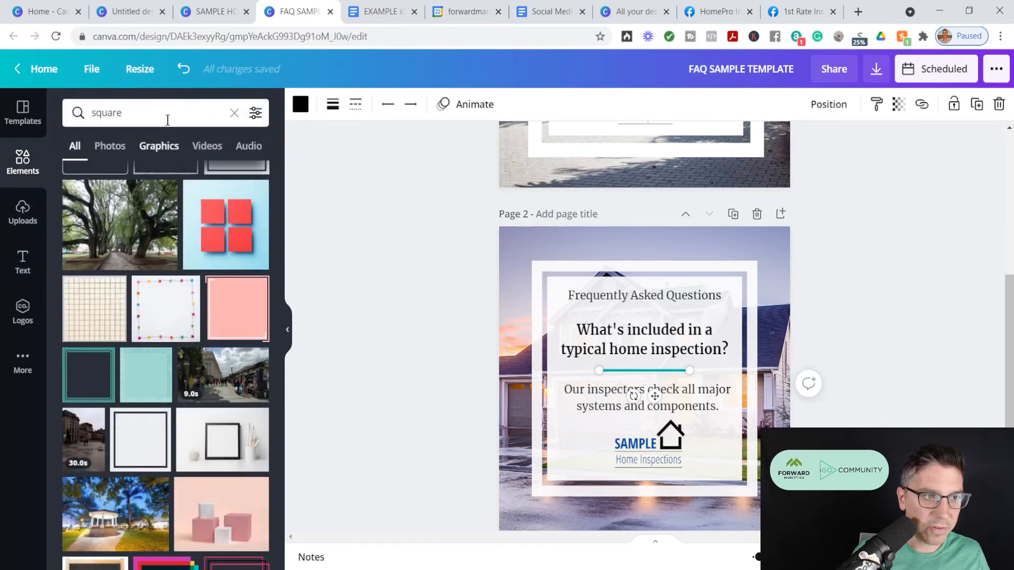
{"action": "left_click", "coordinate": [167, 119]}
{"action": "left_click", "coordinate": [233, 114]}
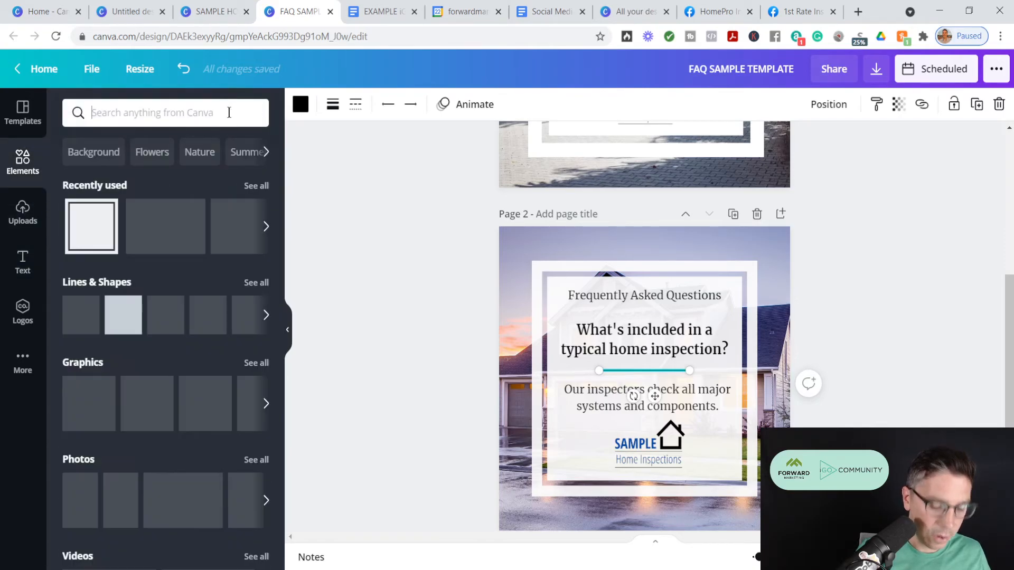
{"action": "type", "text": "line"}
{"action": "key", "text": "Return"}
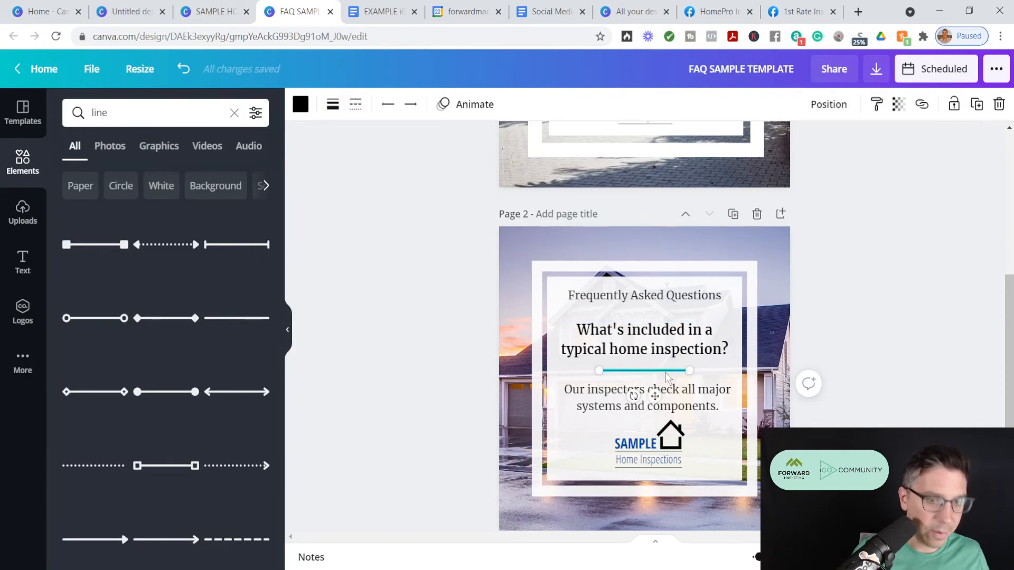
Copy the divider line from page 2 and paste it onto page 1 under the question text
{"action": "scroll", "coordinate": [665, 372], "scroll_direction": "up", "scroll_amount": 4}
{"action": "left_click", "coordinate": [633, 253]}
{"action": "key", "text": "ctrl+v"}
Copy the "Our inspectors check all major systems and components." text from page 2 and paste it onto page 1
{"action": "scroll", "coordinate": [669, 385], "scroll_direction": "down", "scroll_amount": 4}
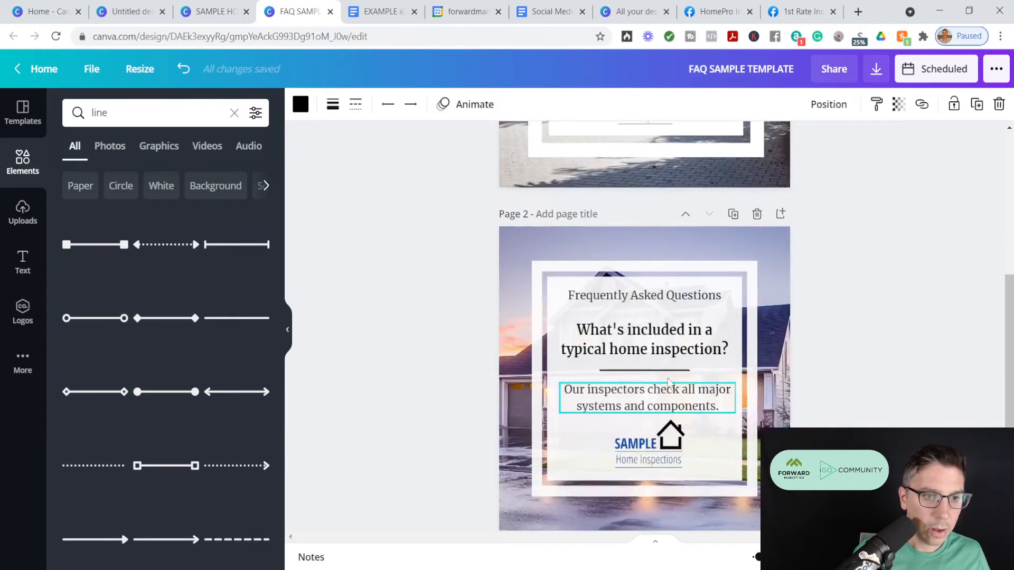
{"action": "left_click", "coordinate": [668, 395]}
{"action": "scroll", "coordinate": [666, 395], "scroll_direction": "up", "scroll_amount": 4}
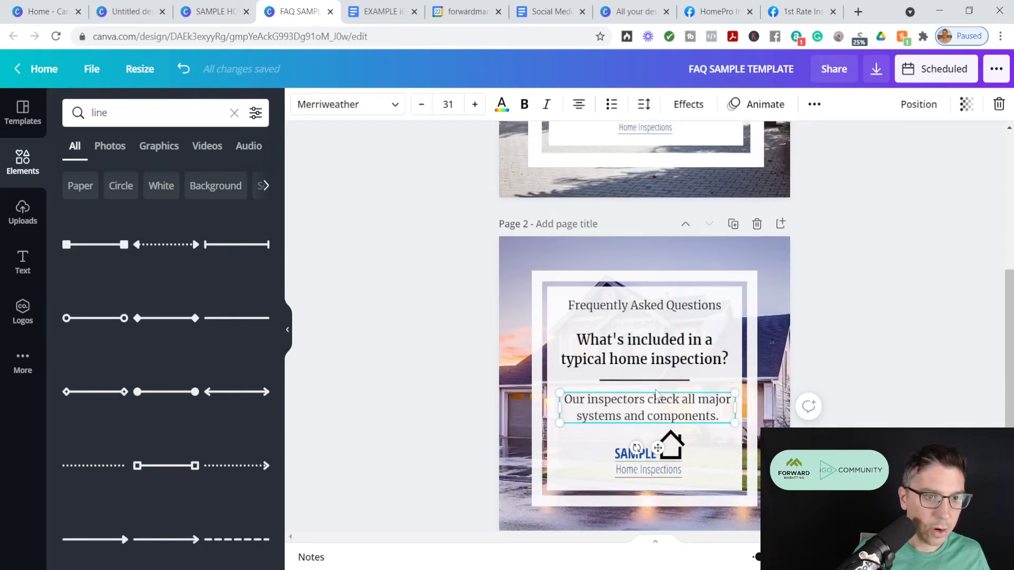
{"action": "left_click", "coordinate": [650, 265]}
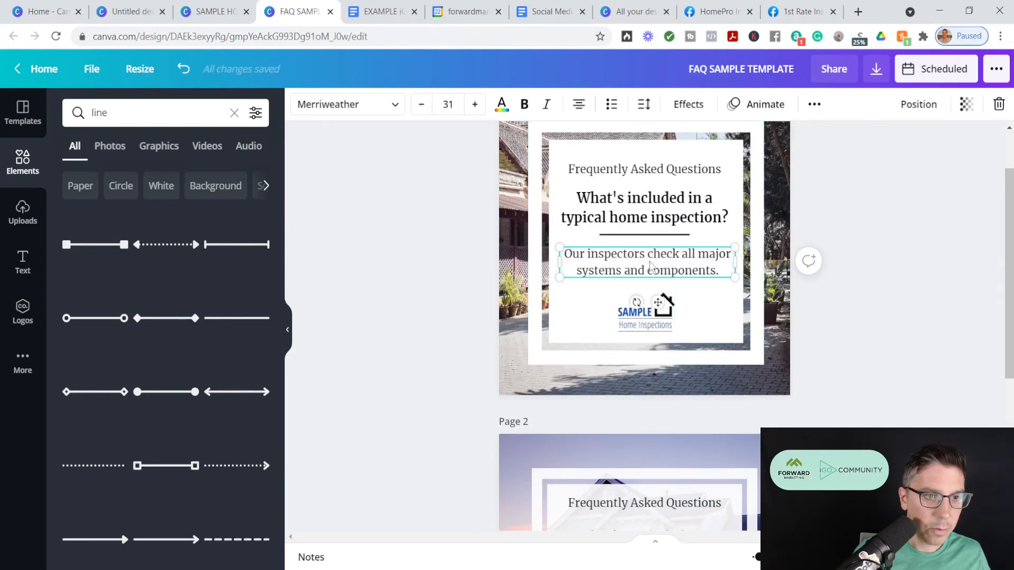
{"action": "left_click", "coordinate": [808, 261]}
{"action": "left_click", "coordinate": [944, 358]}
{"action": "scroll", "coordinate": [945, 383], "scroll_direction": "up", "scroll_amount": 2}
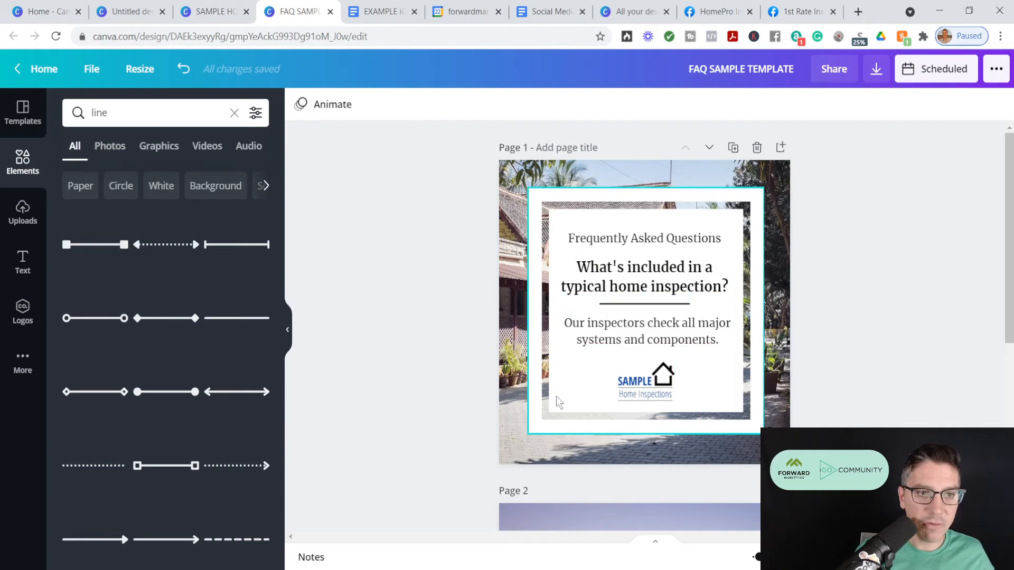
Set the transparency of the white framed square on page 1 to 86, following the translucent look of page 2
{"action": "scroll", "coordinate": [960, 337], "scroll_direction": "down", "scroll_amount": 5}
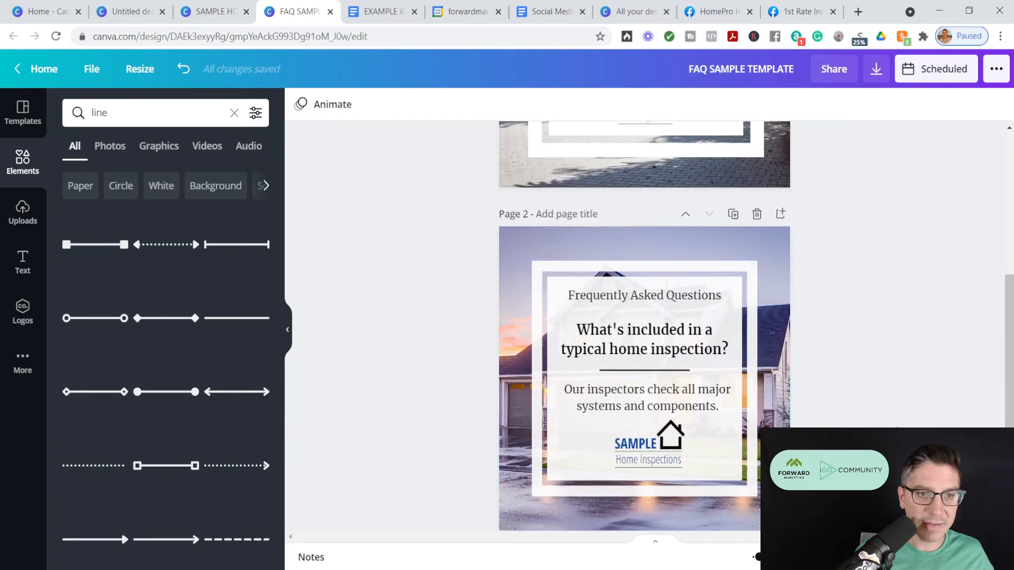
{"action": "scroll", "coordinate": [720, 459], "scroll_direction": "up", "scroll_amount": 5}
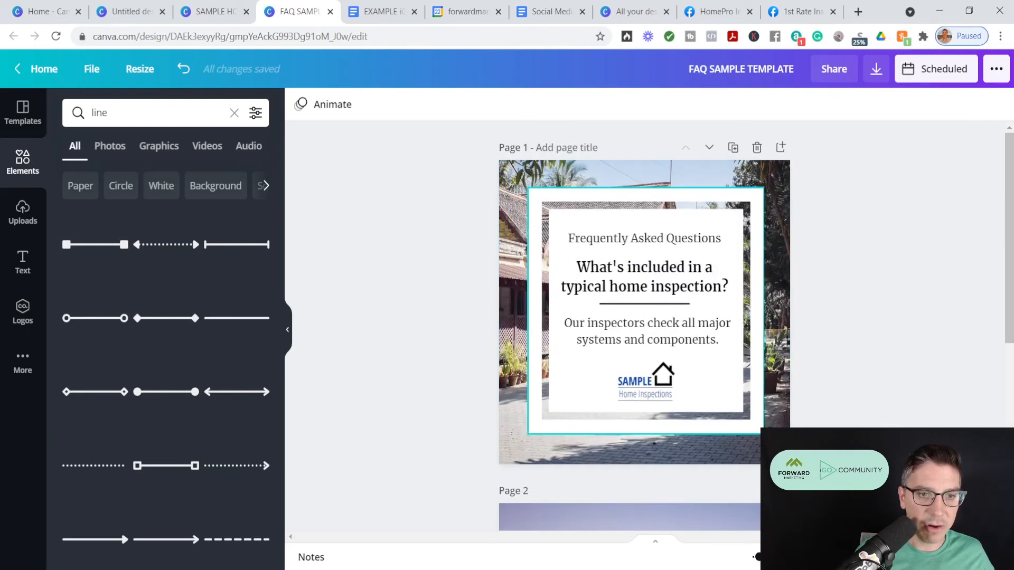
{"action": "left_click", "coordinate": [752, 427]}
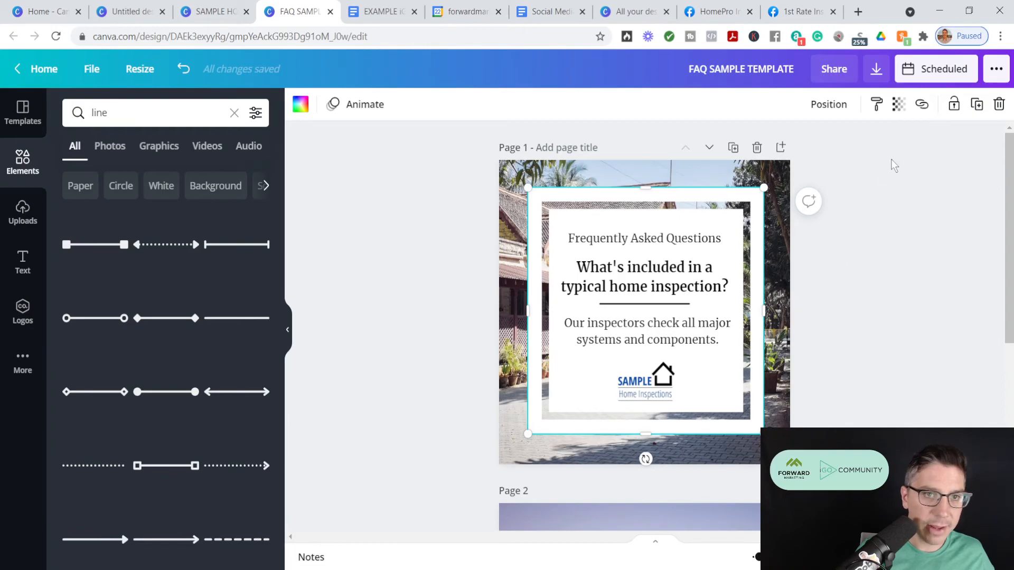
{"action": "left_click", "coordinate": [898, 105]}
{"action": "mouse_move", "coordinate": [860, 150]}
{"action": "left_mouse_down"}
{"action": "mouse_move", "coordinate": [835, 146]}
{"action": "mouse_move", "coordinate": [844, 154]}
{"action": "left_mouse_up"}
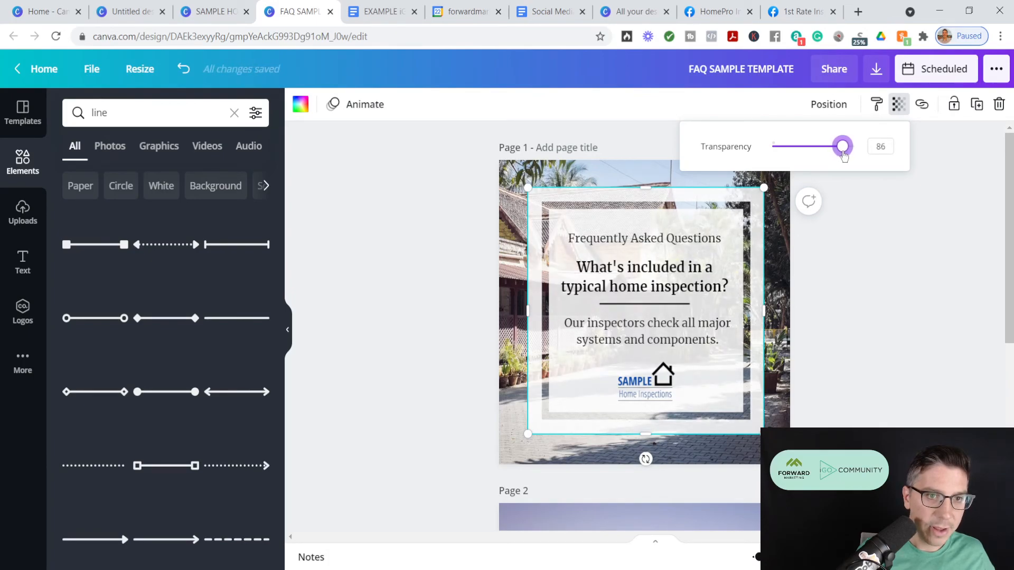
{"action": "left_click", "coordinate": [906, 346]}
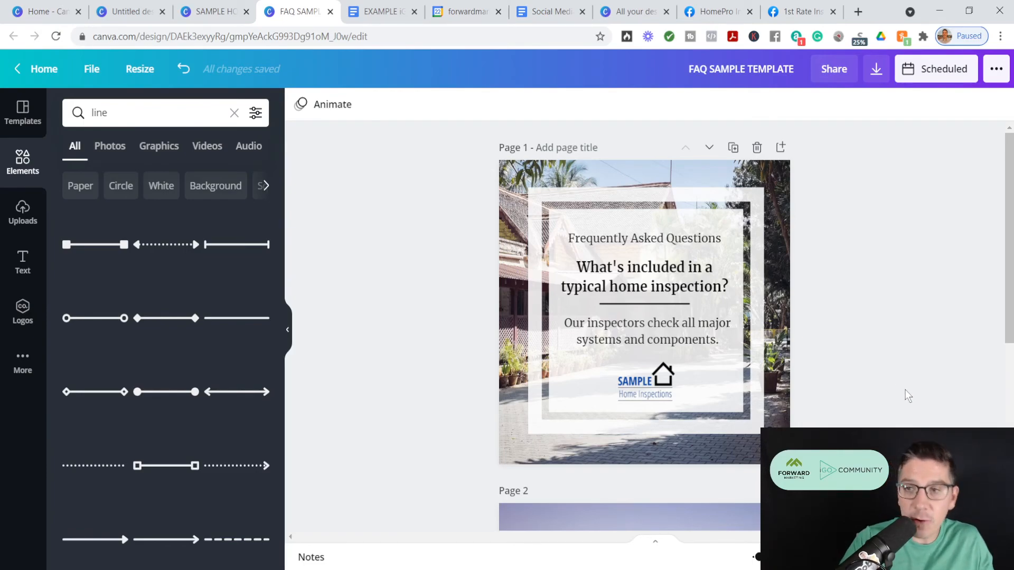
Look through the post designs in the SAMPLE HOME INSPECTION TEMPLATE, and return to the FAQ SAMPLE TEMPLATE
{"action": "left_click", "coordinate": [200, 6]}
{"action": "scroll", "coordinate": [790, 319], "scroll_direction": "down", "scroll_amount": 20}
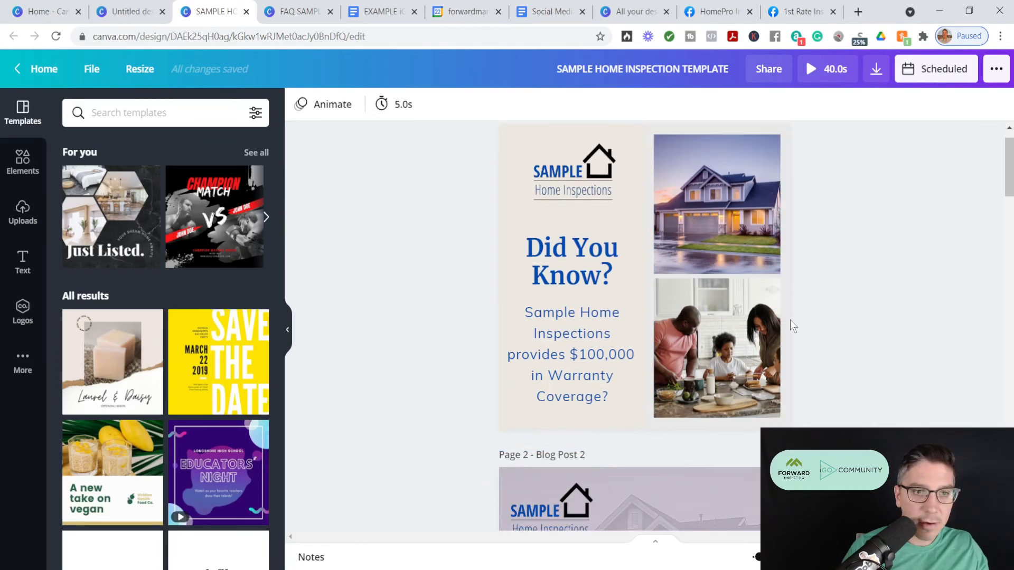
{"action": "scroll", "coordinate": [415, 259], "scroll_direction": "down", "scroll_amount": 10}
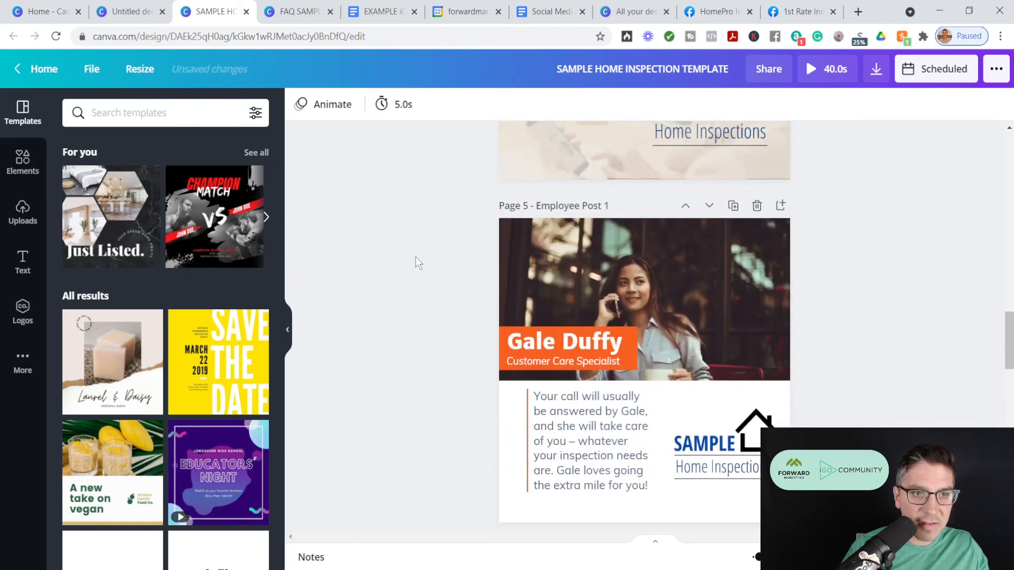
{"action": "left_click", "coordinate": [307, 6]}
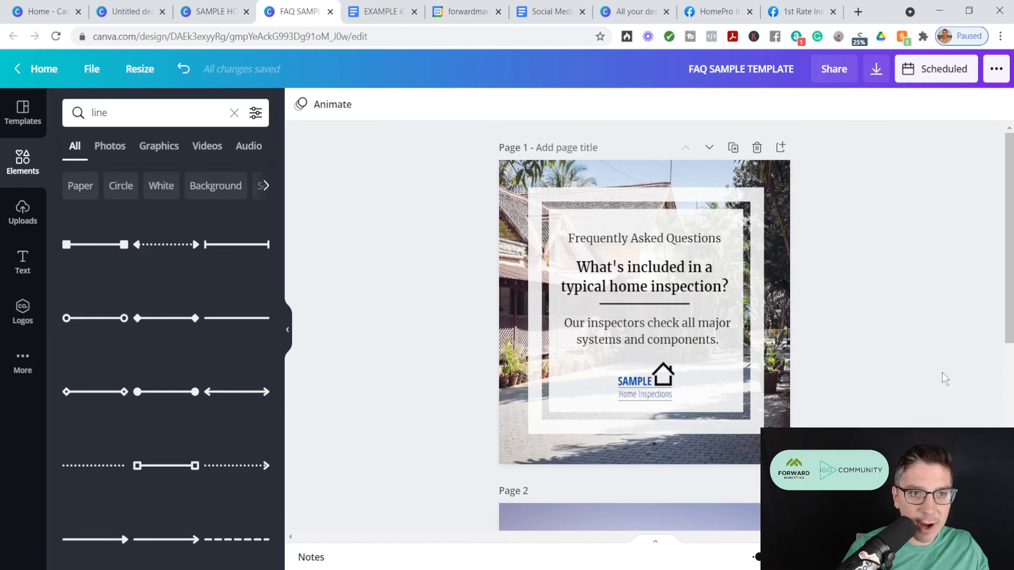